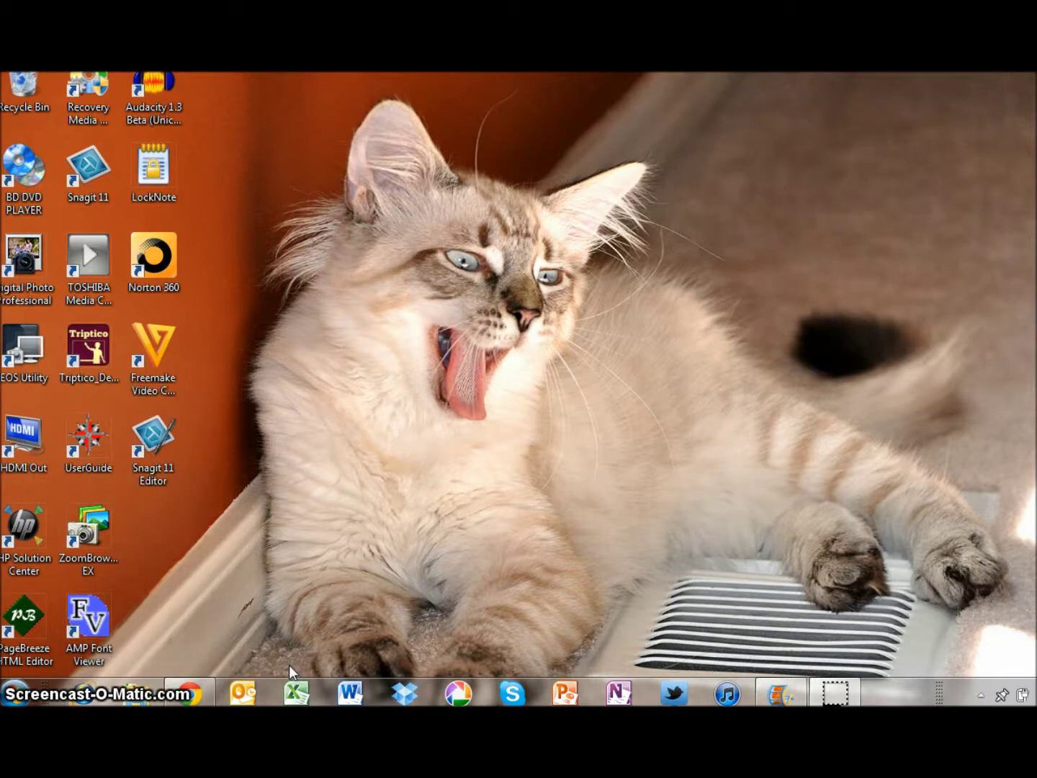
Go from the Start menu through Control Panel's Clock, Language, and Region to Region and Language.
{"action": "left_click", "coordinate": [17, 694]}
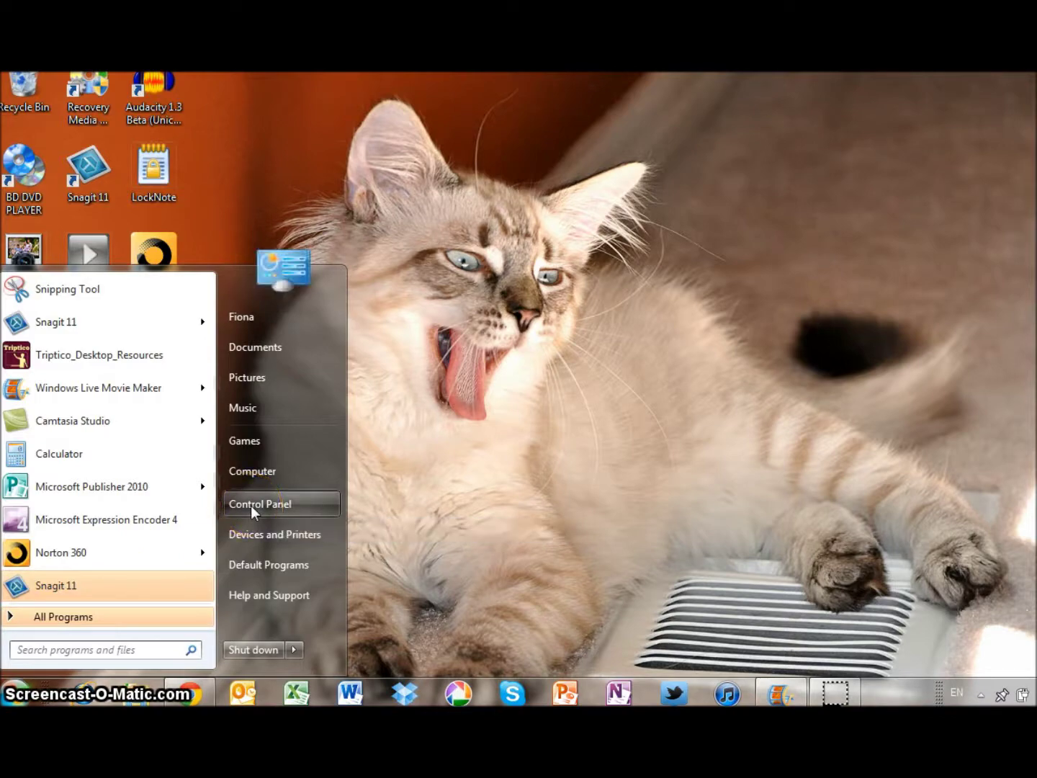
{"action": "left_click", "coordinate": [251, 504]}
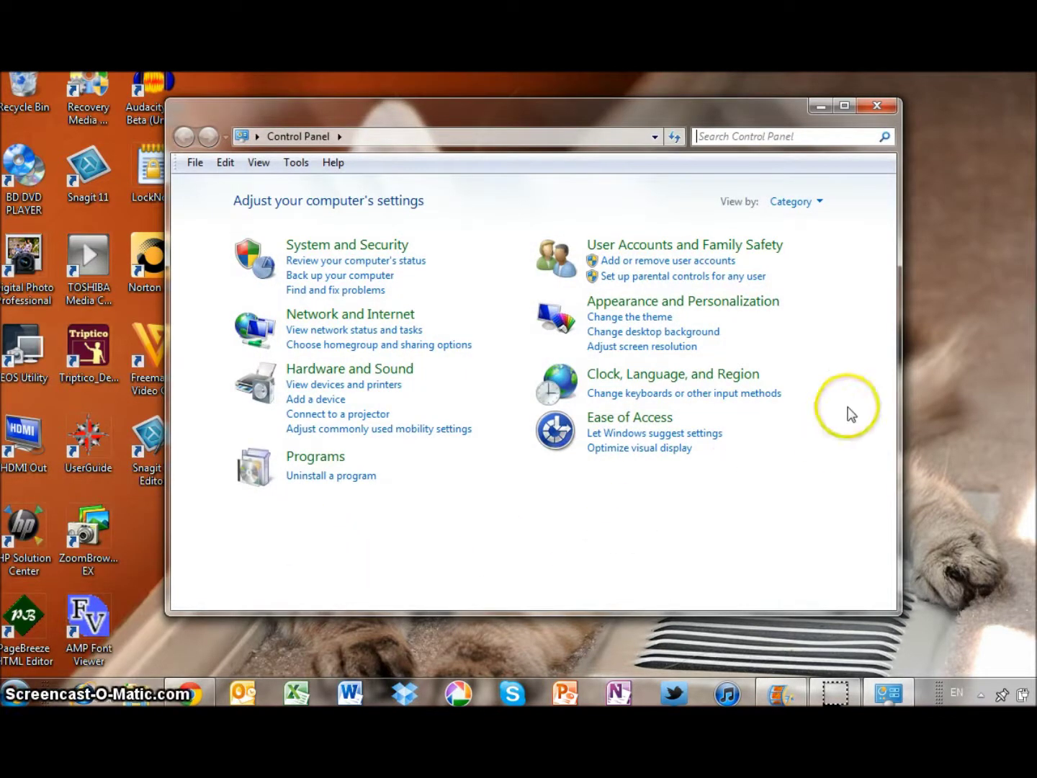
{"action": "left_click", "coordinate": [685, 376]}
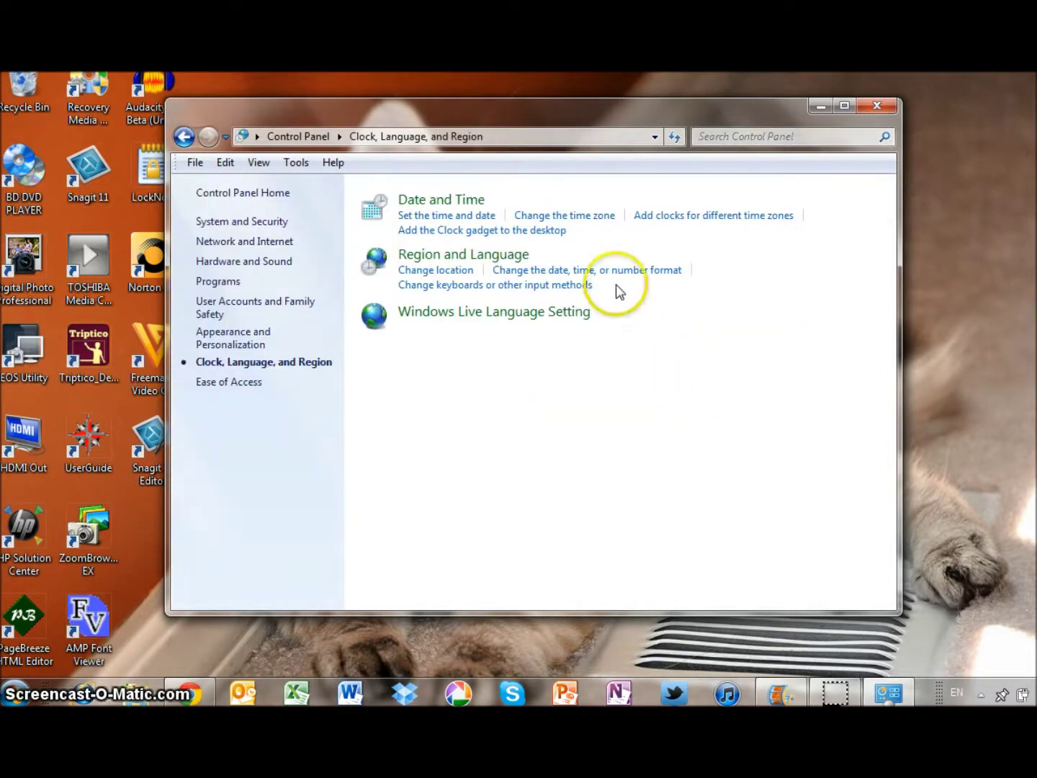
{"action": "left_click", "coordinate": [432, 257]}
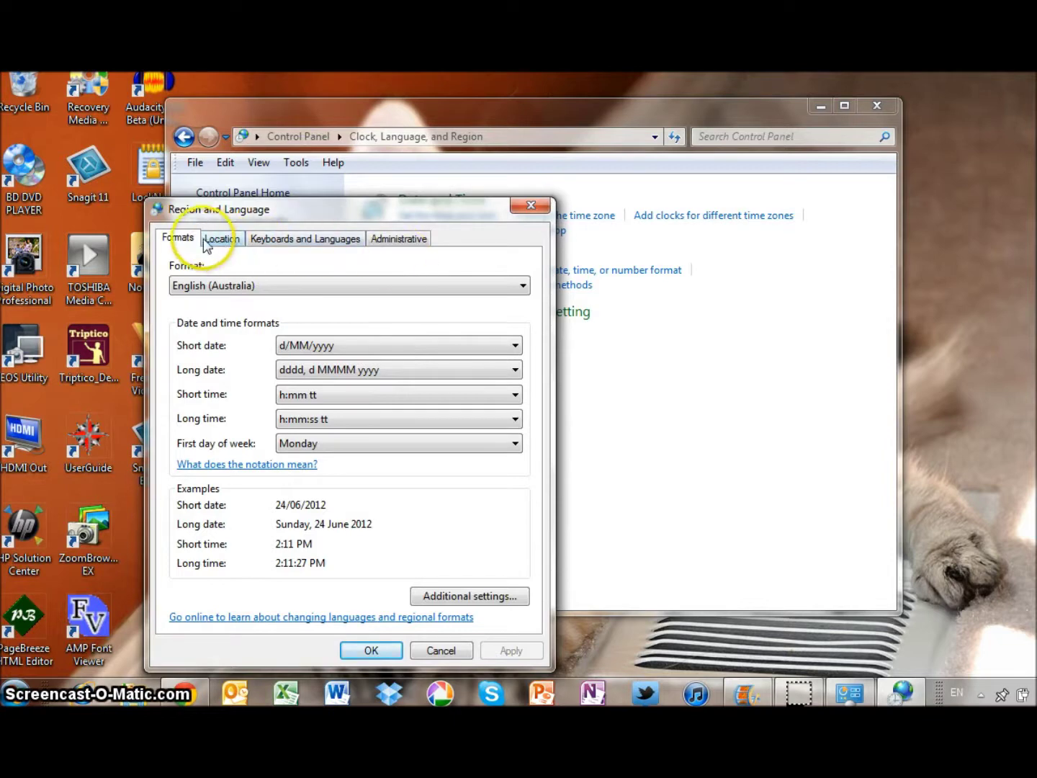
In Text Services and Input Languages, keep the default input language unchanged and start adding a language.
{"action": "left_click", "coordinate": [305, 240]}
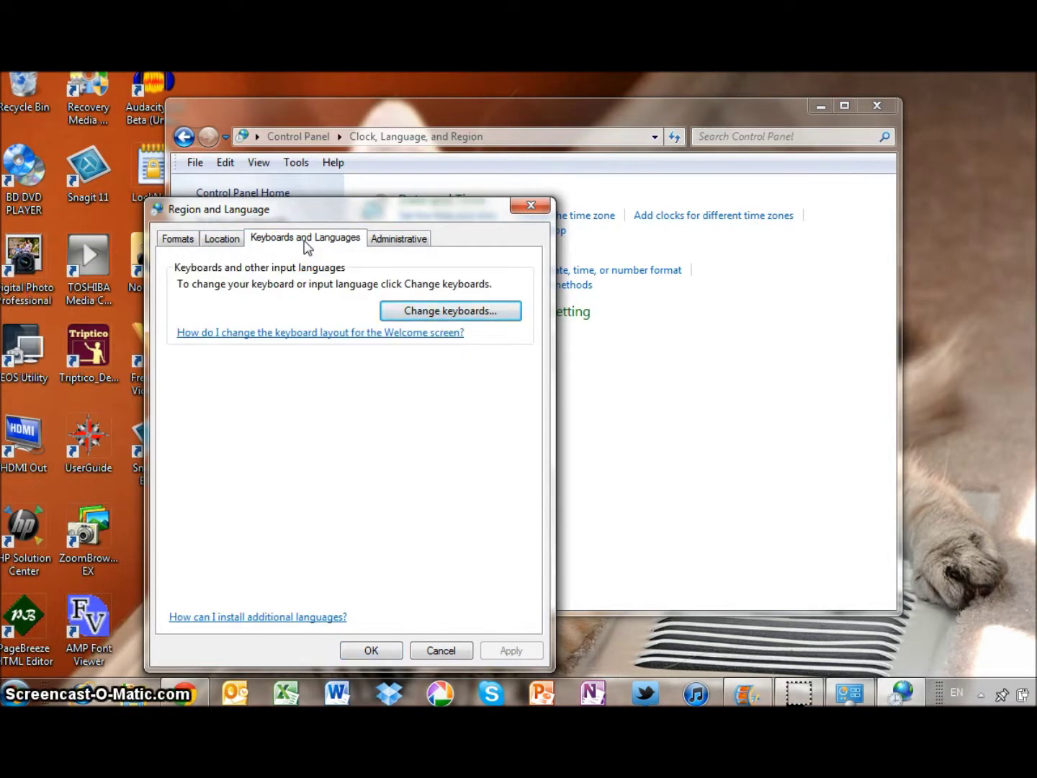
{"action": "left_click", "coordinate": [412, 316]}
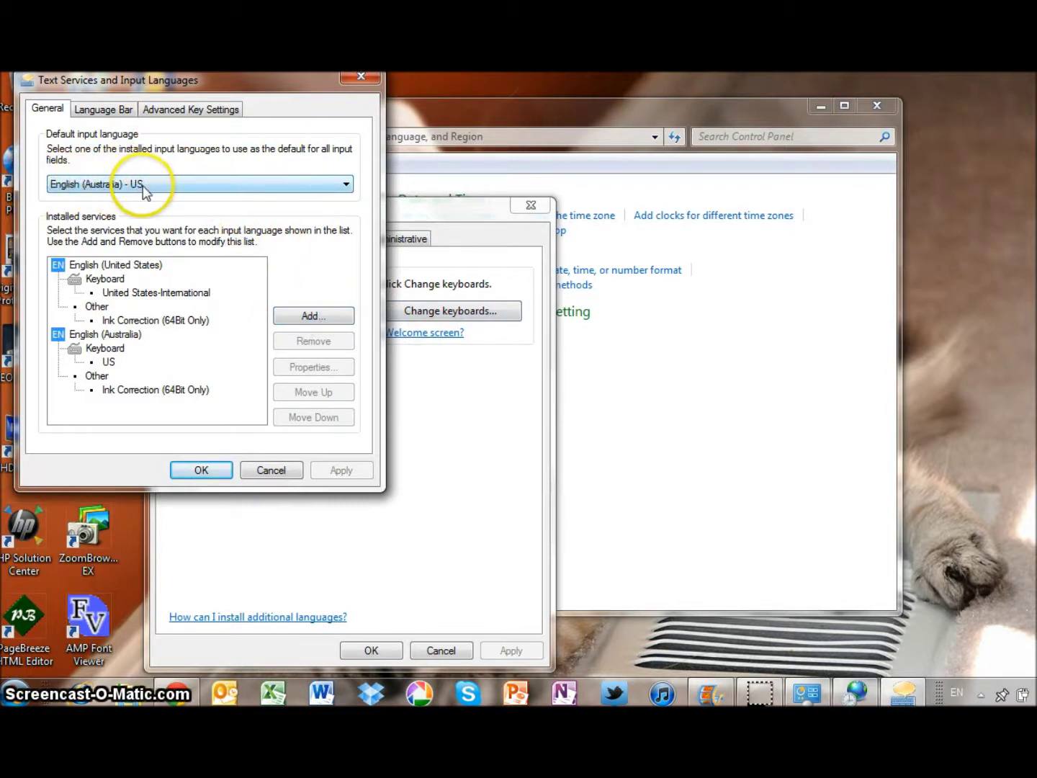
{"action": "left_click", "coordinate": [185, 185]}
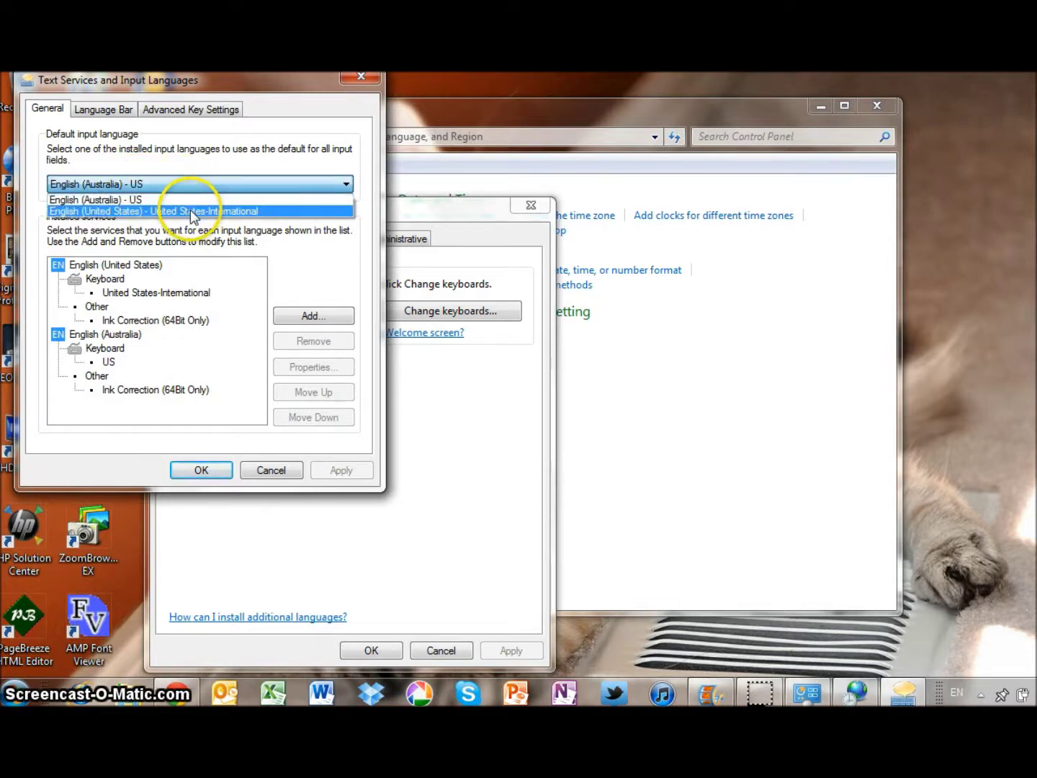
{"action": "left_click", "coordinate": [182, 163]}
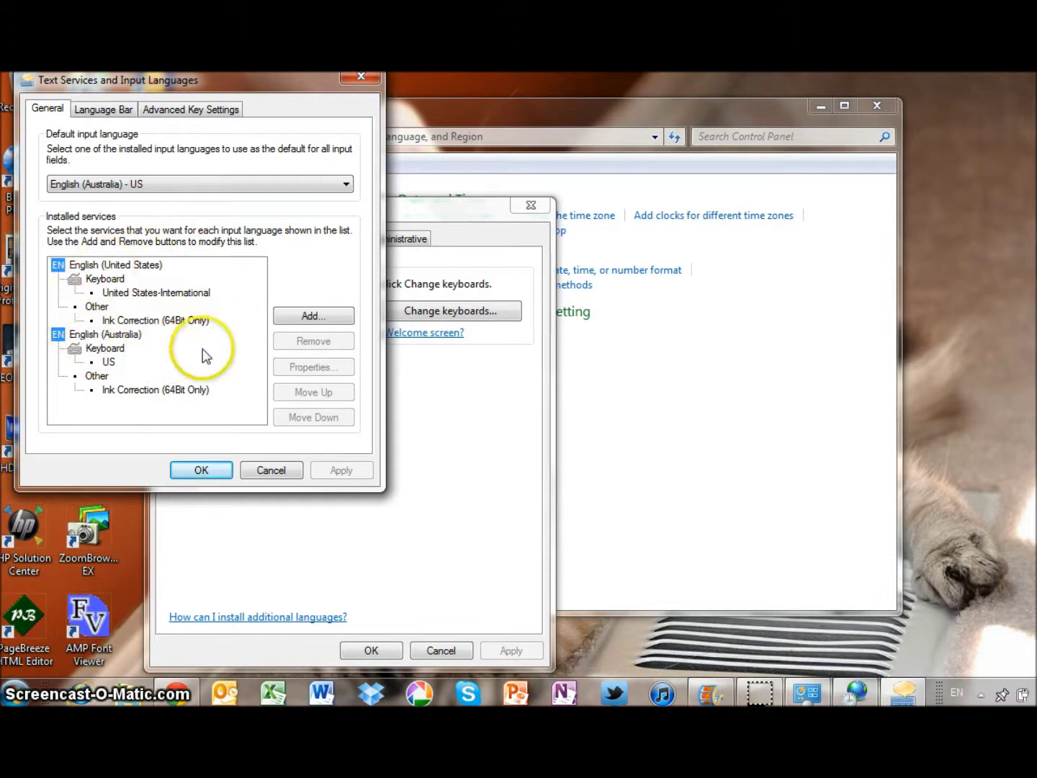
{"action": "left_click", "coordinate": [289, 317]}
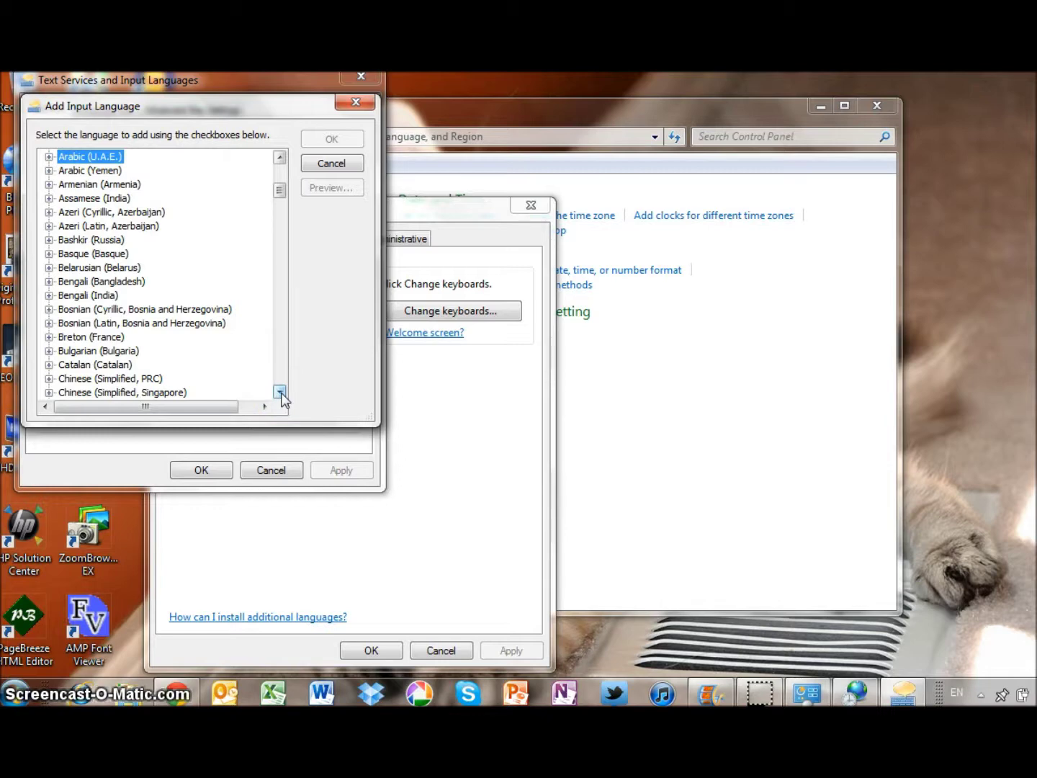
{"action": "left_click_drag", "start_coordinate": [280, 391], "coordinate": [280, 391]}
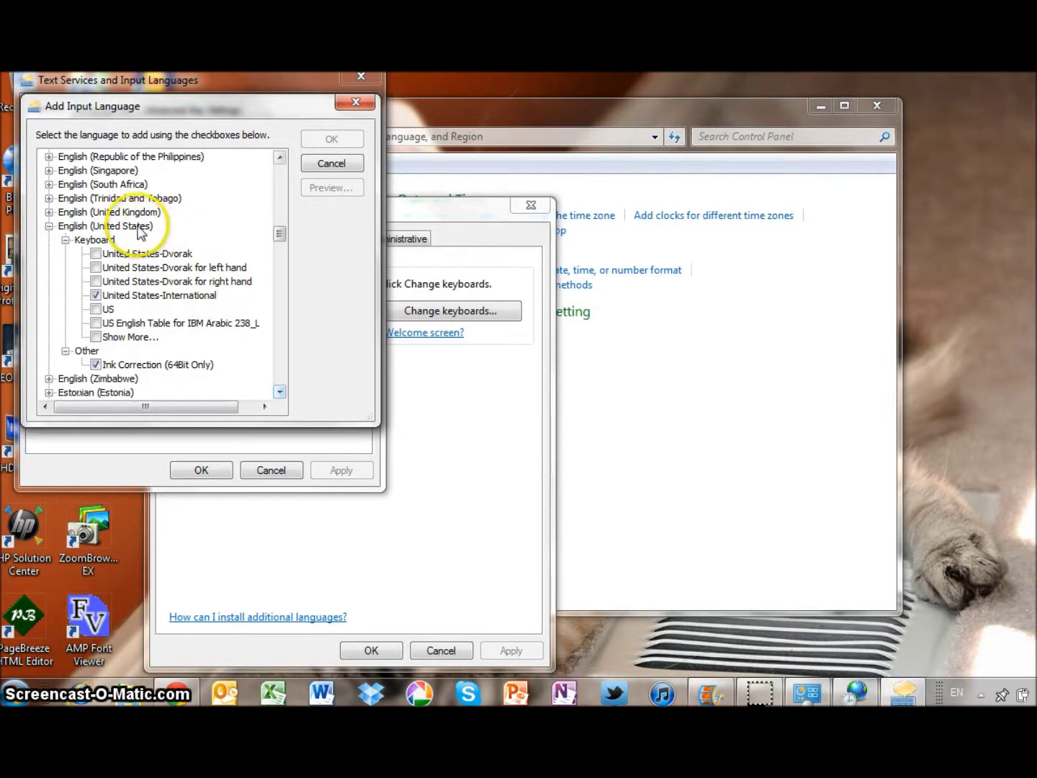
{"action": "left_click", "coordinate": [49, 227]}
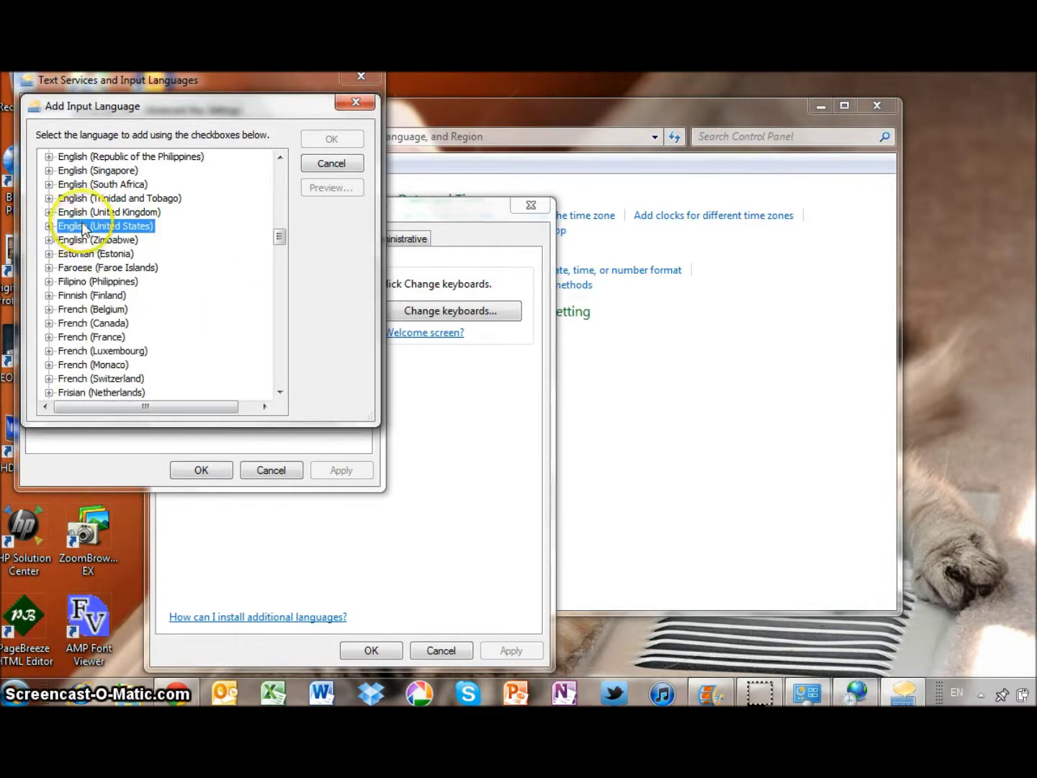
{"action": "left_click", "coordinate": [49, 226]}
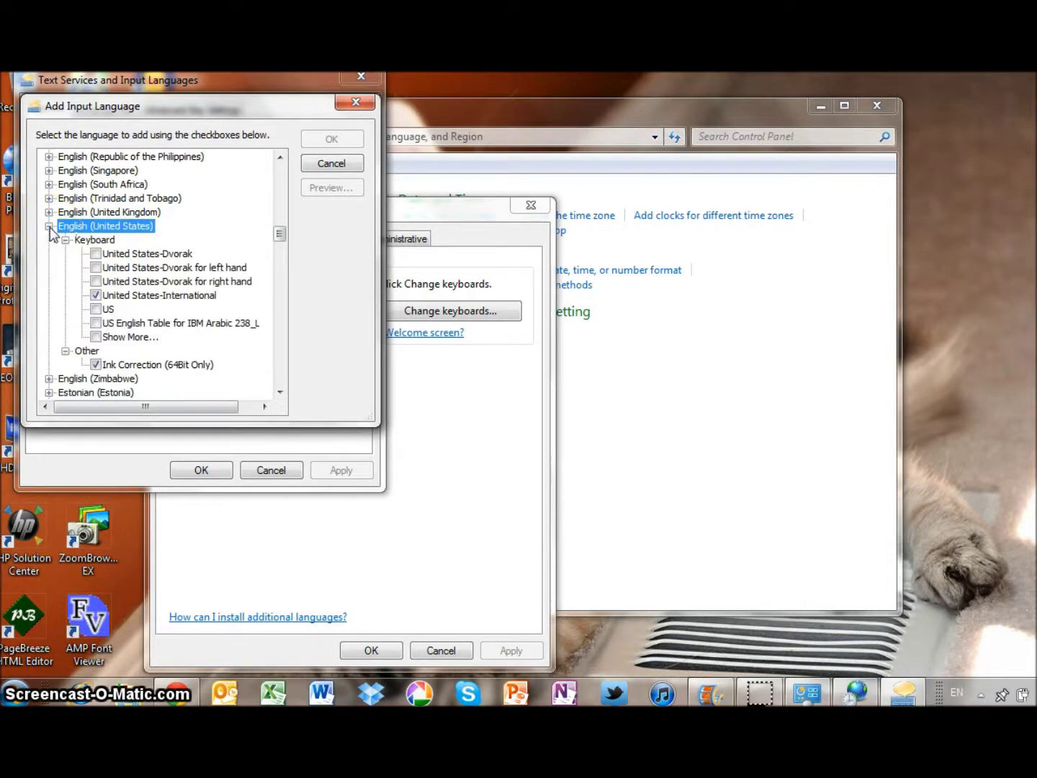
{"action": "left_click", "coordinate": [66, 240]}
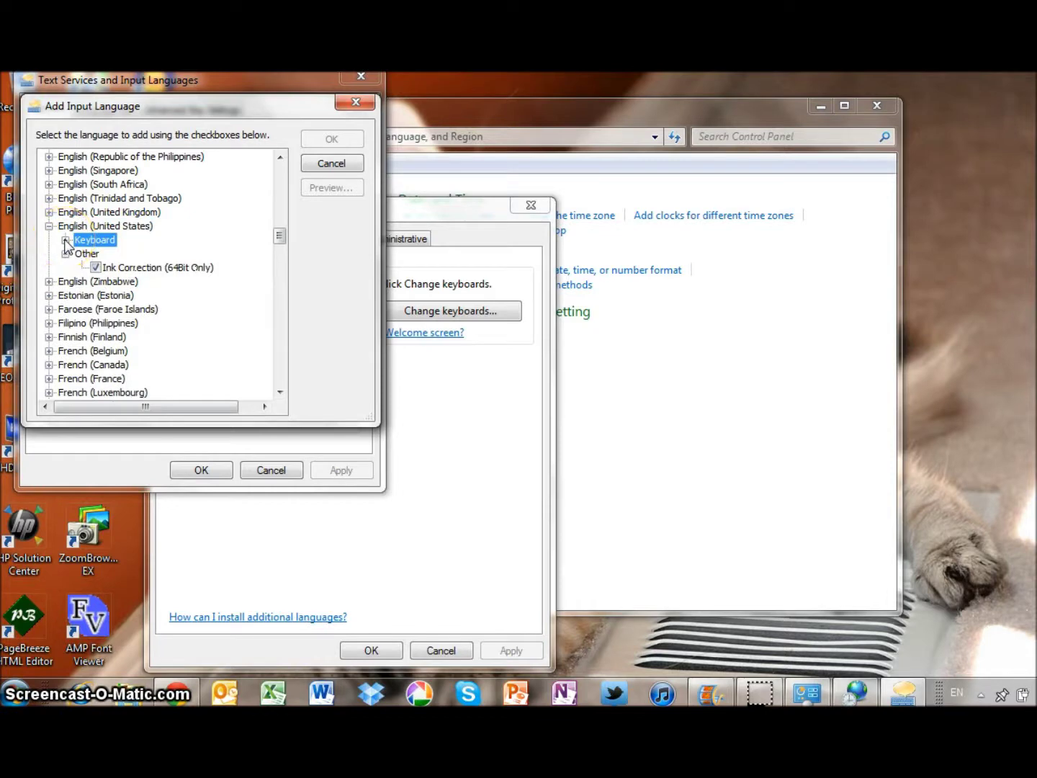
{"action": "left_click", "coordinate": [65, 240]}
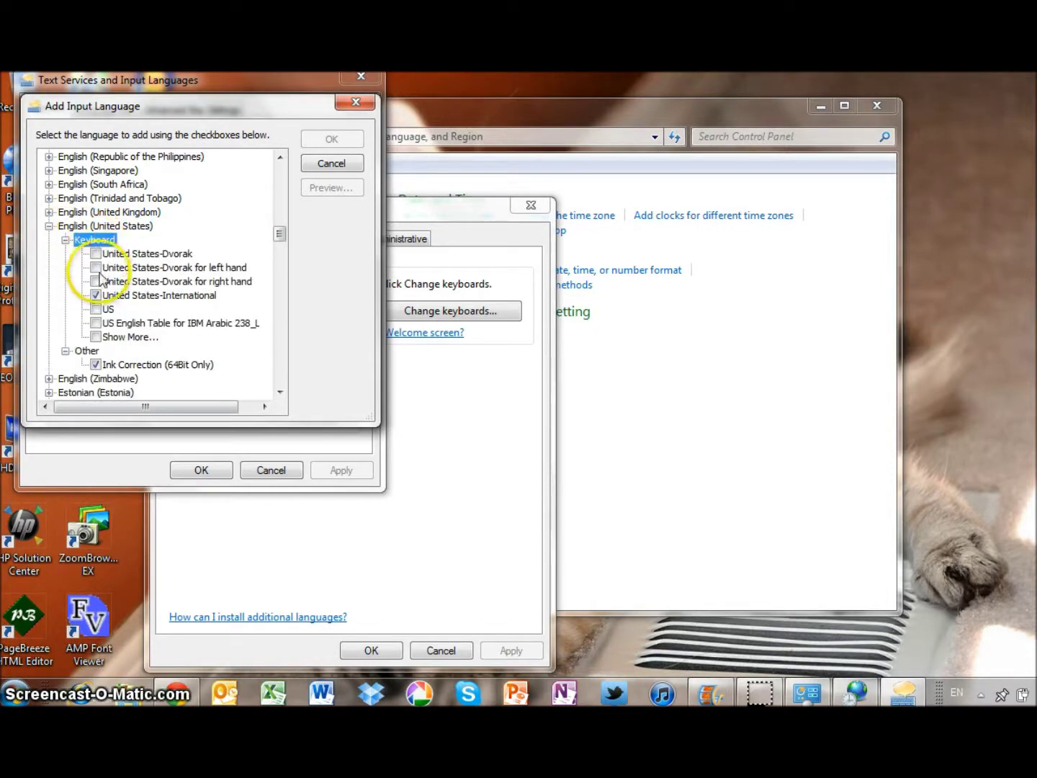
{"action": "left_click", "coordinate": [186, 297]}
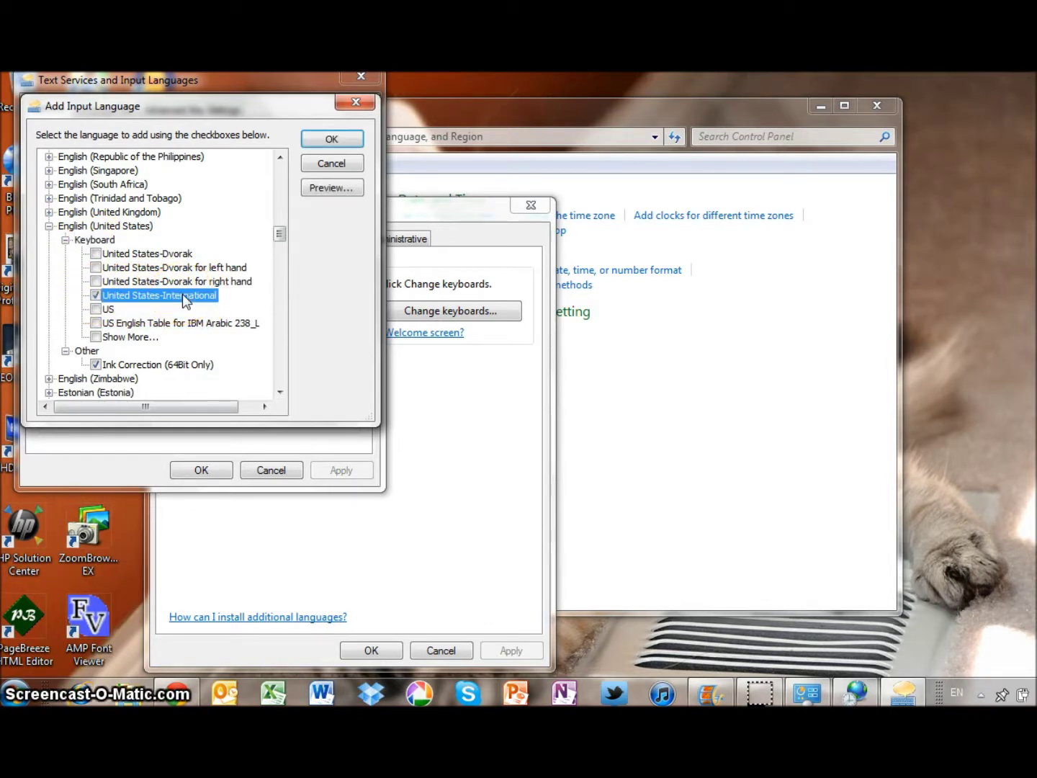
{"action": "left_click", "coordinate": [334, 139]}
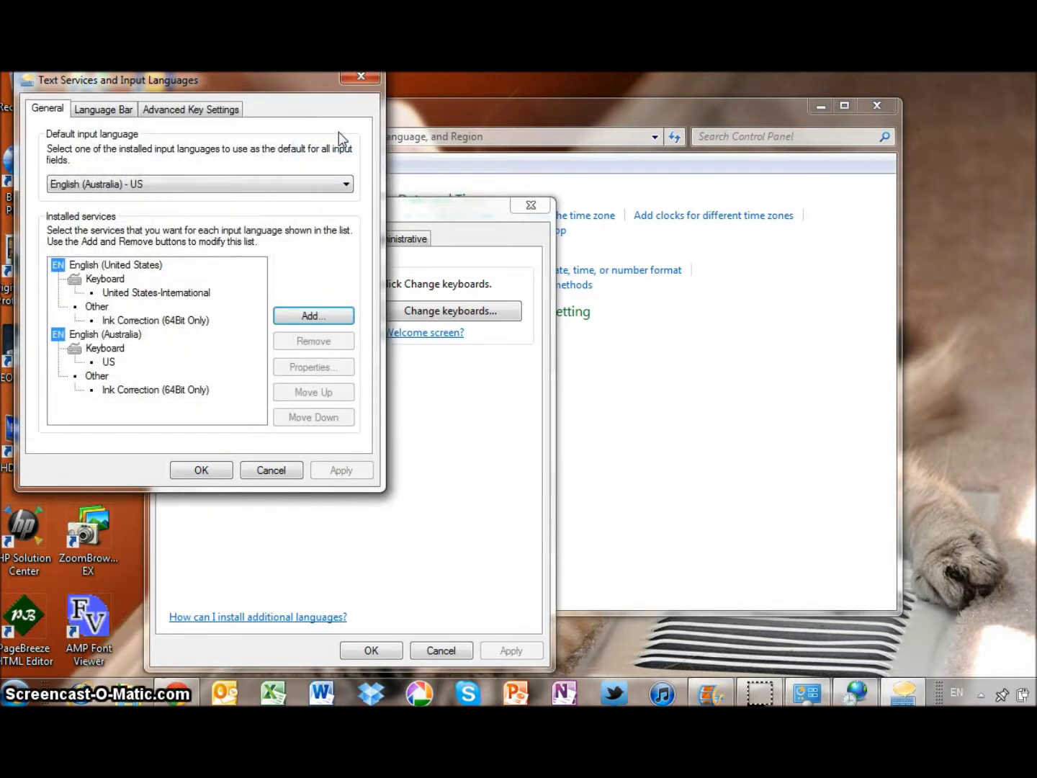
Save the United States-International keyboard setup and close Text Services, Region and Language, and Control Panel.
{"action": "left_click", "coordinate": [124, 293]}
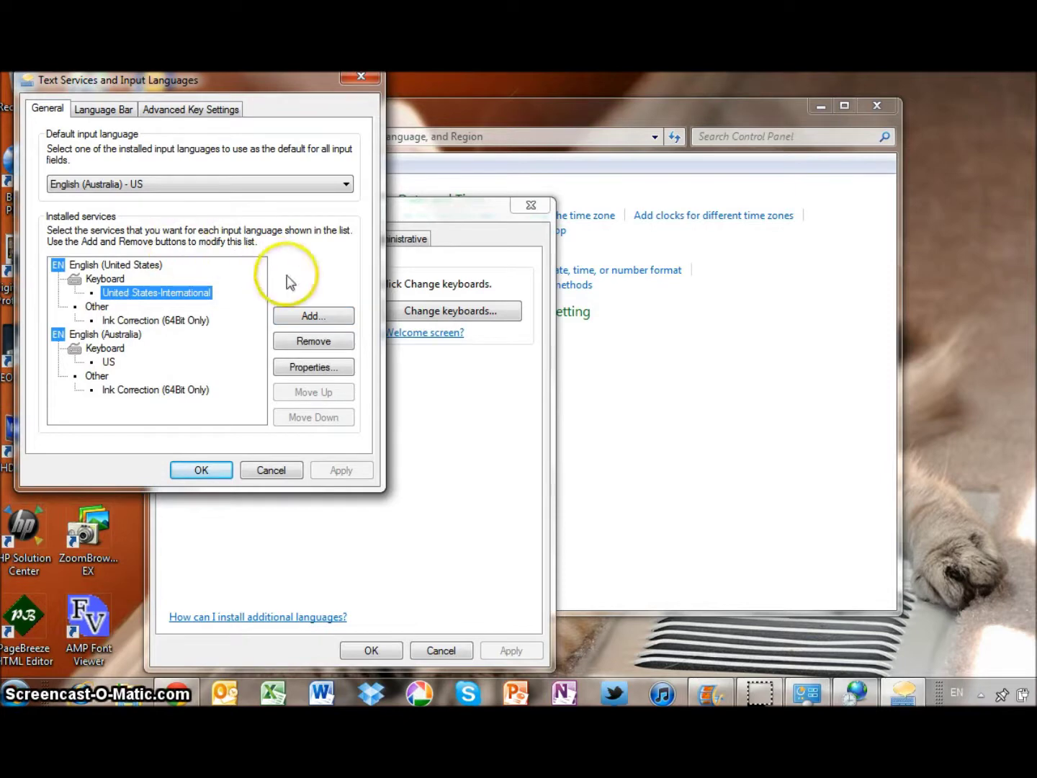
{"action": "left_click", "coordinate": [106, 112]}
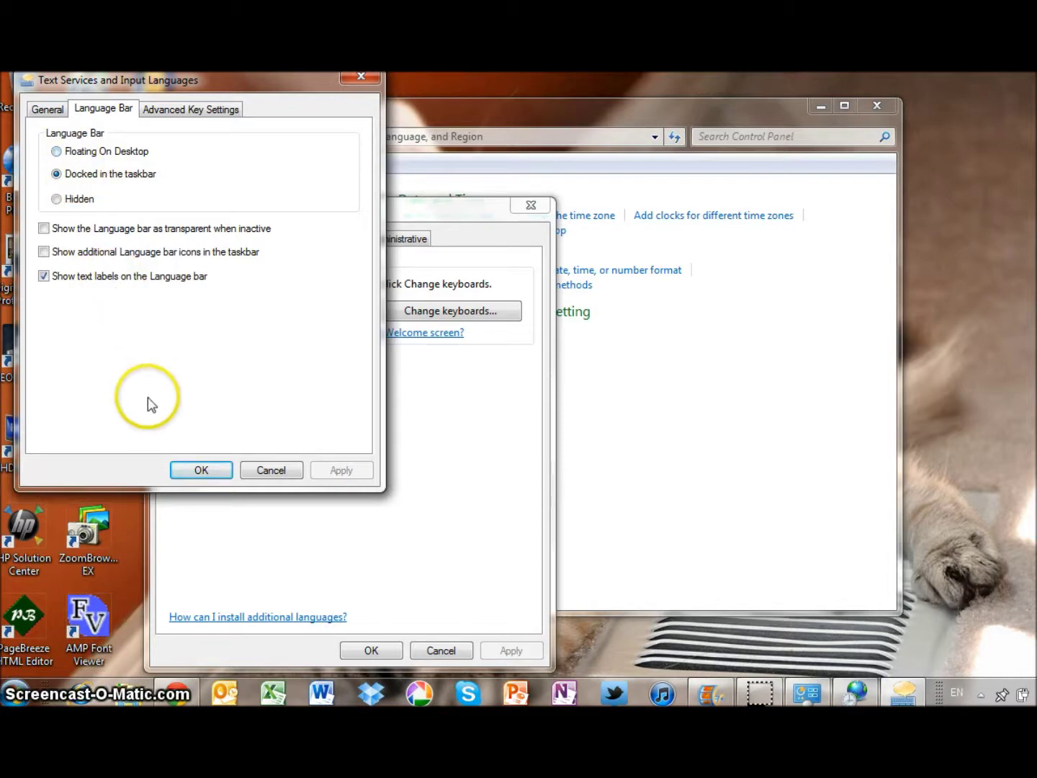
{"action": "left_click", "coordinate": [201, 472]}
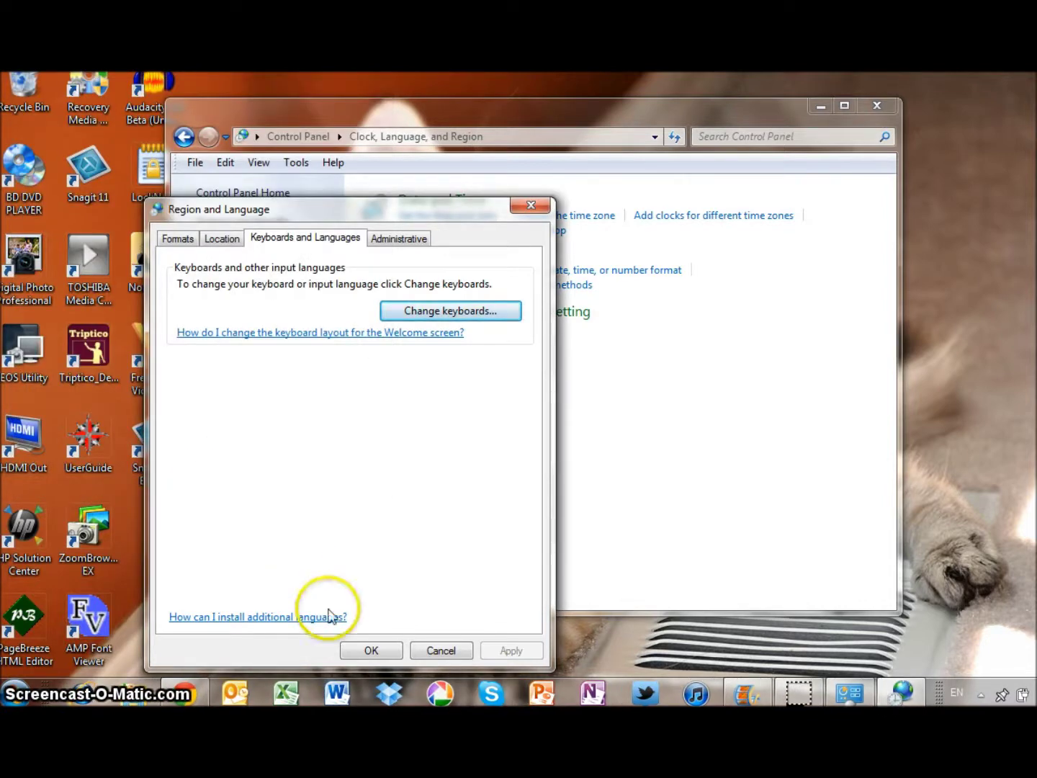
{"action": "left_click", "coordinate": [359, 649]}
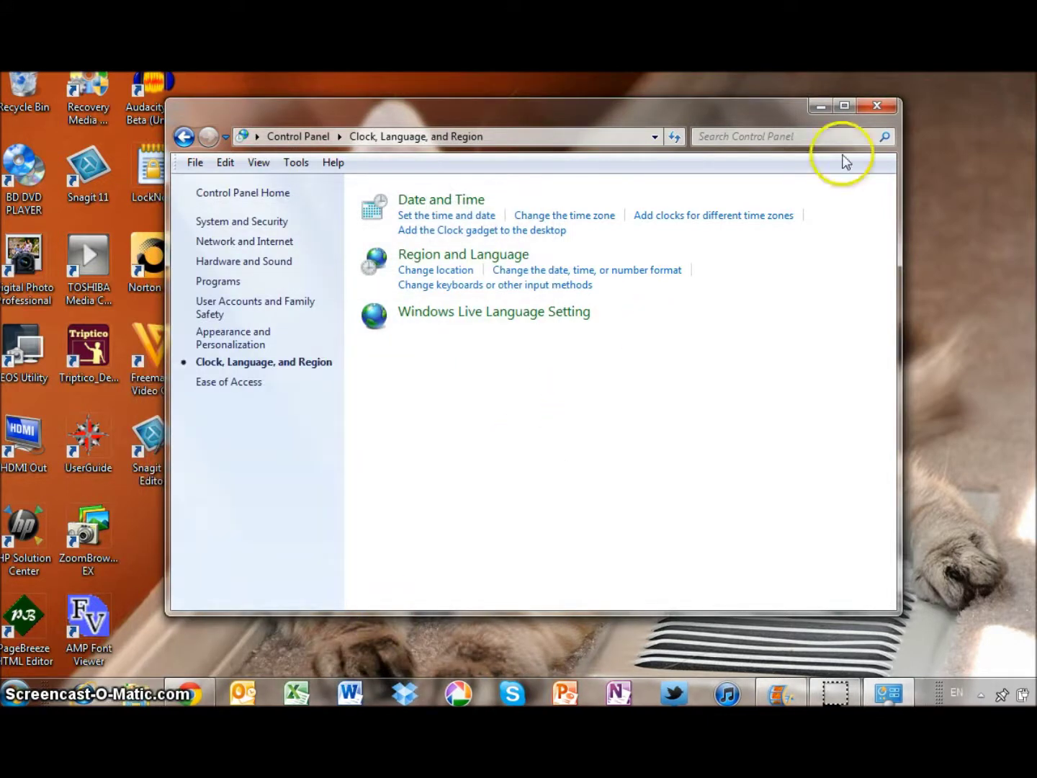
{"action": "left_click", "coordinate": [877, 107]}
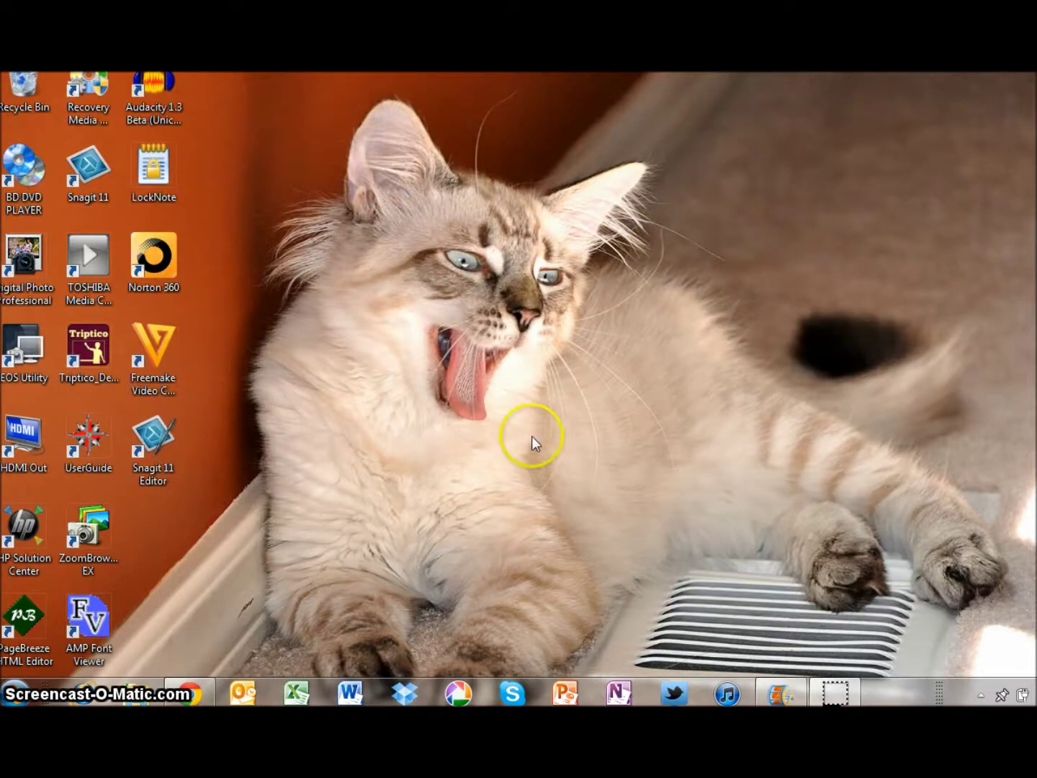
Launch Word on a blank document and bring up the taskbar input language list.
{"action": "left_click", "coordinate": [351, 694]}
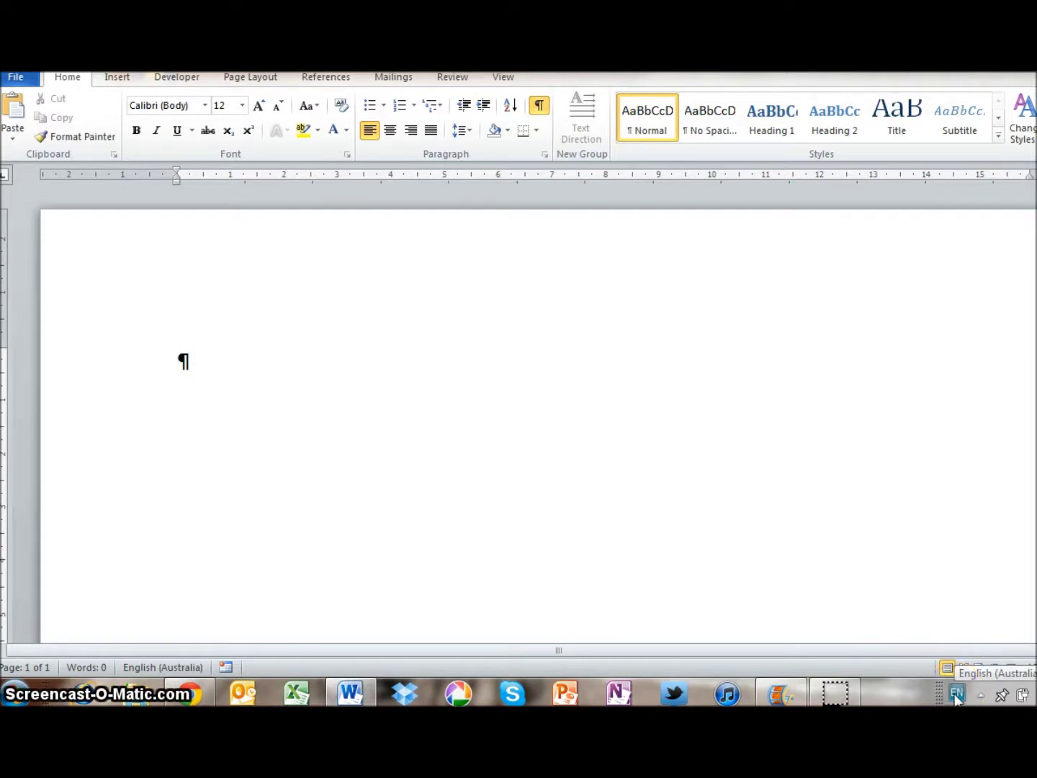
{"action": "left_click", "coordinate": [956, 693]}
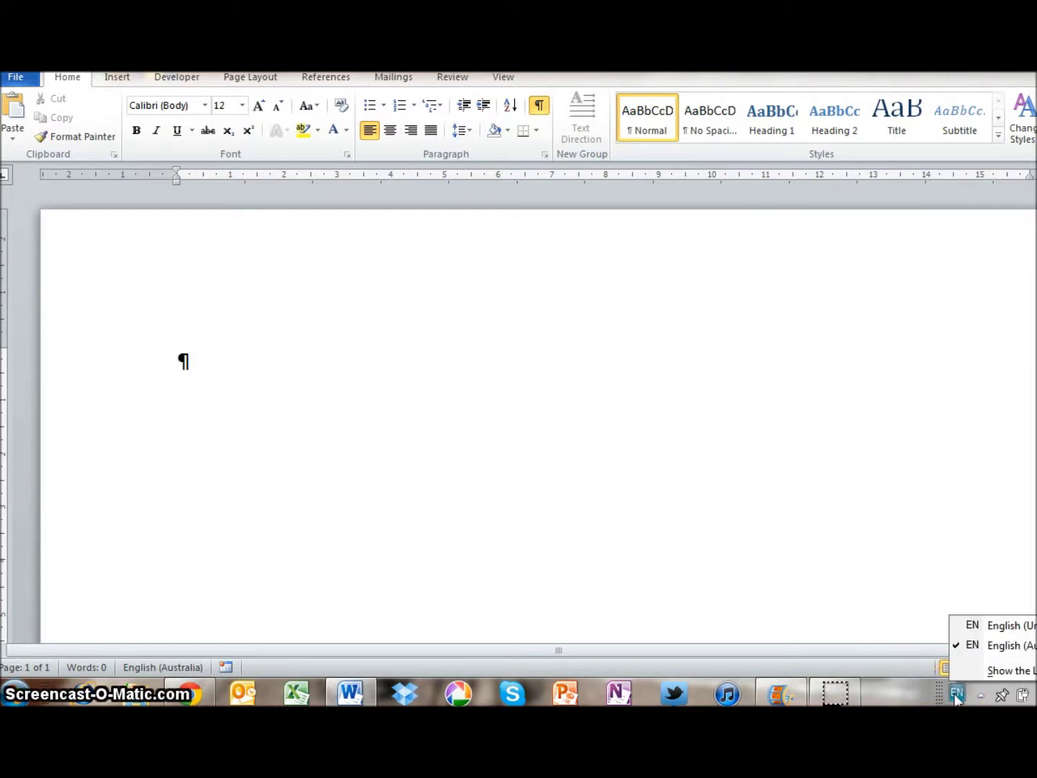
Switch input to English (United States), type é, and start a new line.
{"action": "left_click", "coordinate": [985, 632]}
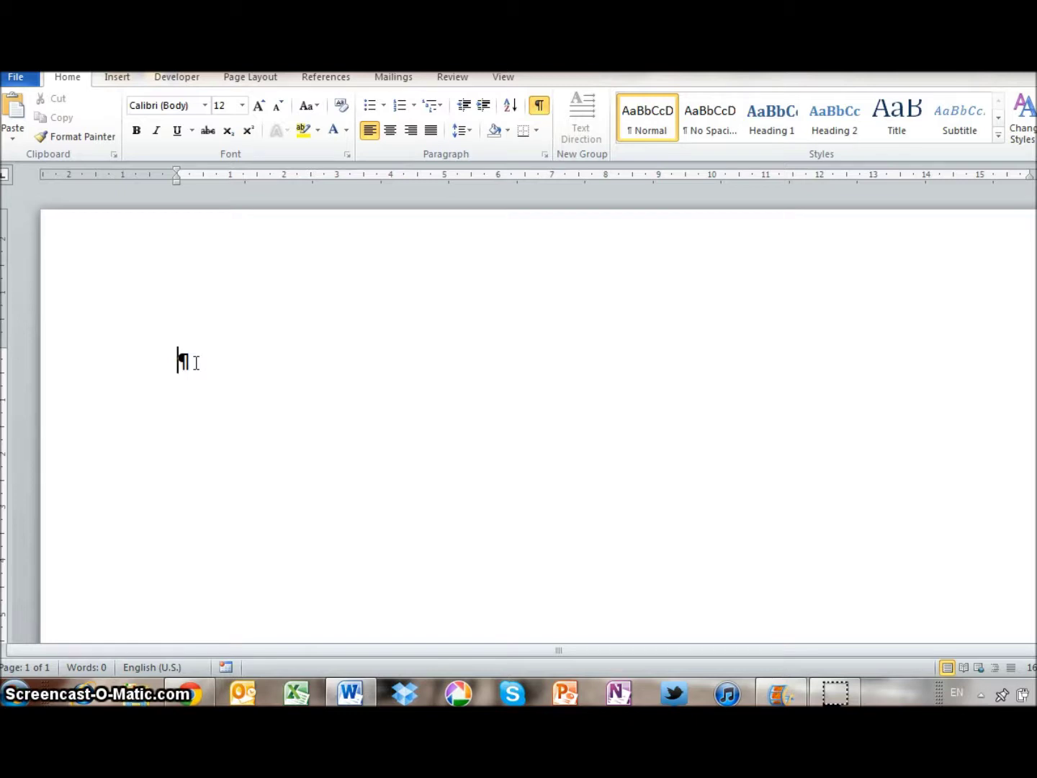
{"action": "type", "text": "é"}
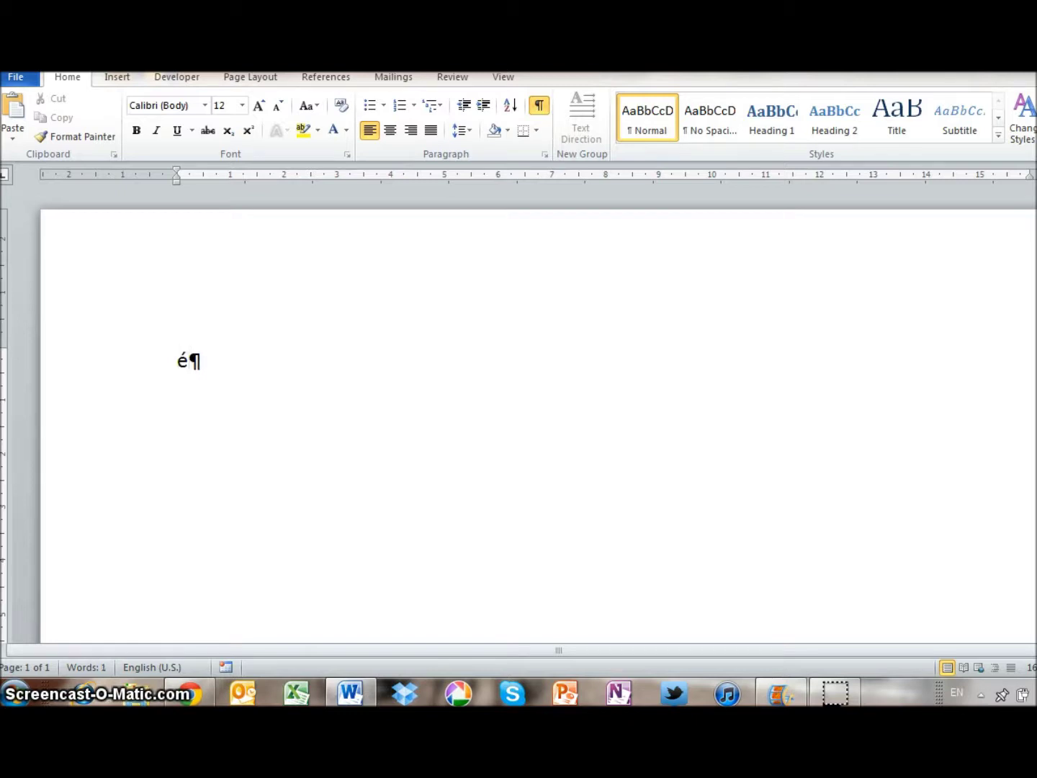
{"action": "key", "text": "Return"}
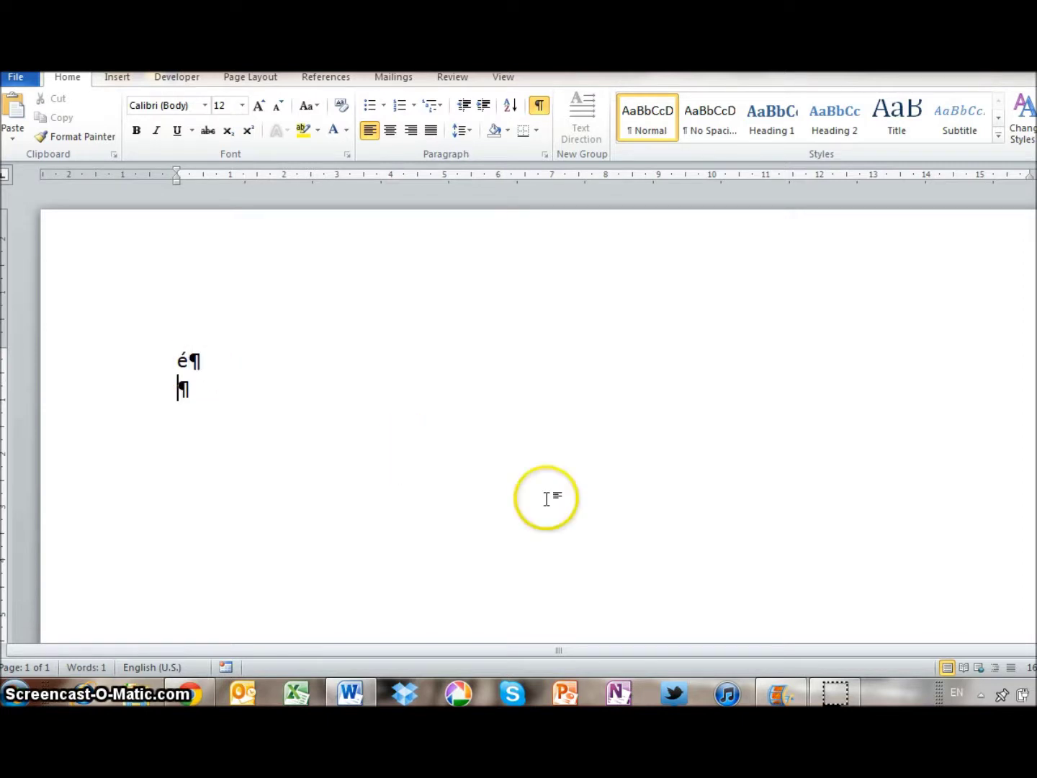
Switch to English (Australia), type 'e for comparison, and start a new line.
{"action": "left_click", "coordinate": [957, 693]}
{"action": "left_click", "coordinate": [970, 646]}
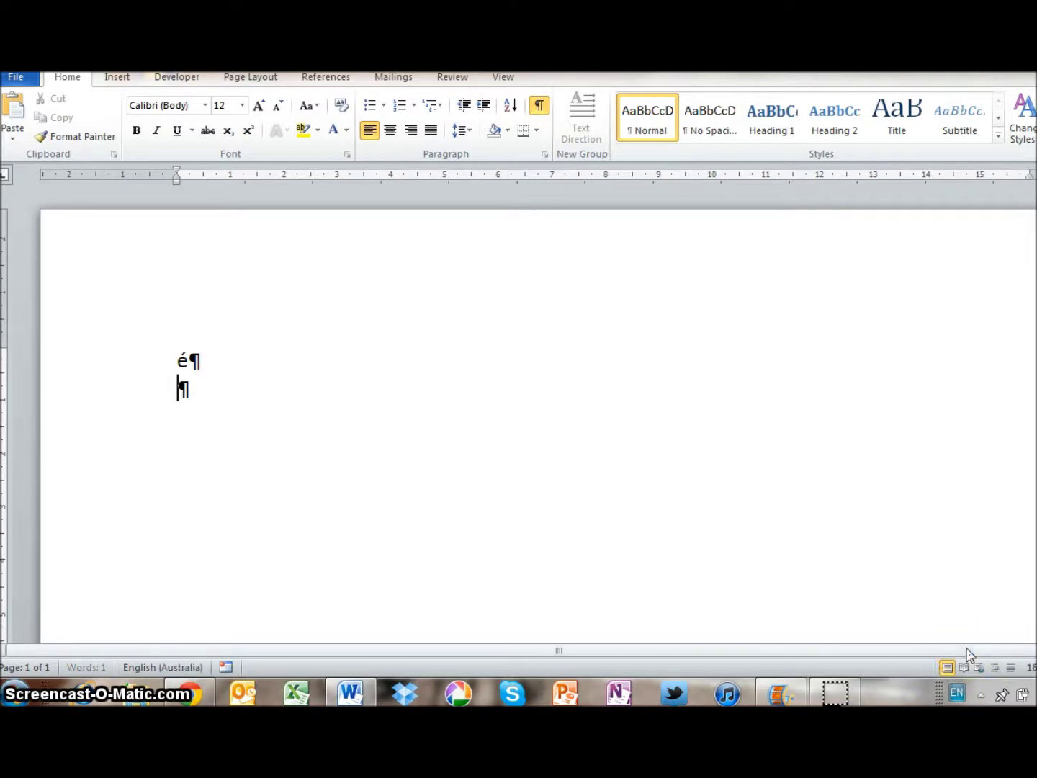
{"action": "type", "text": "'"}
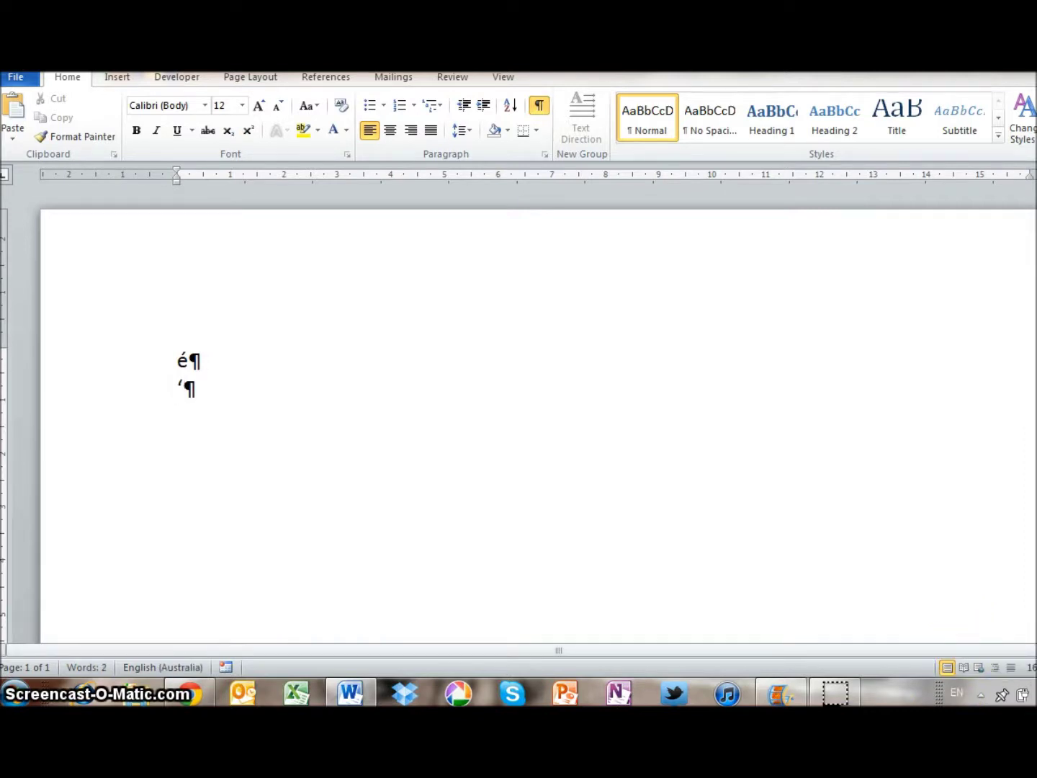
{"action": "type", "text": "e"}
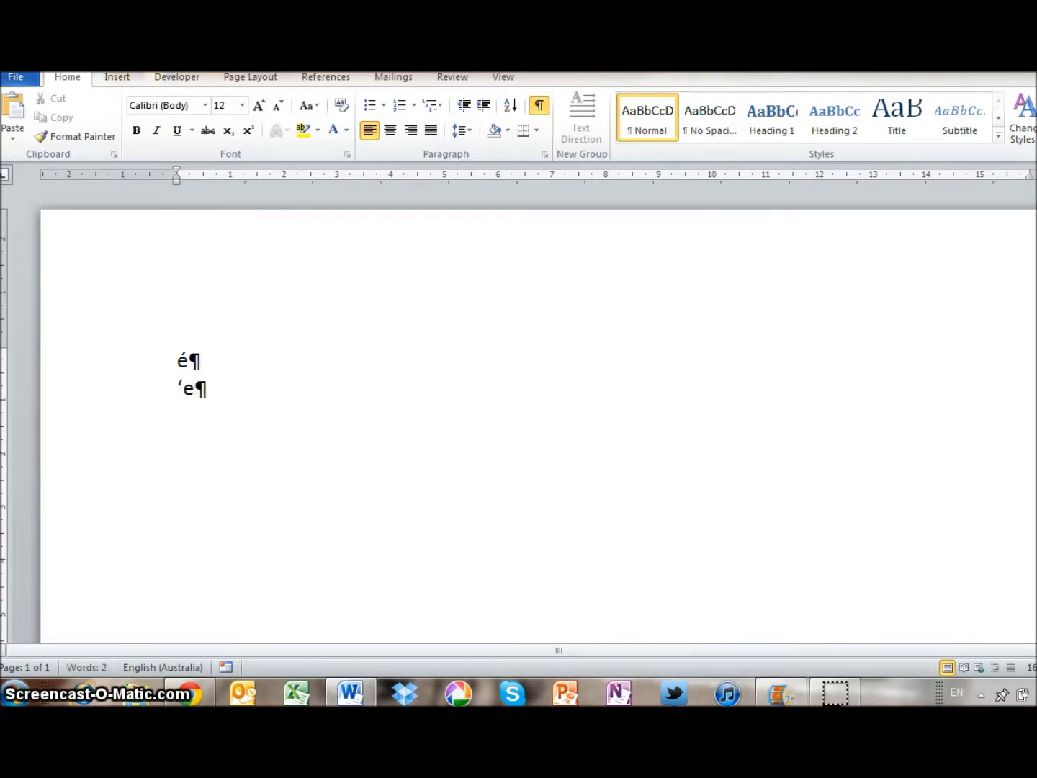
{"action": "key", "text": "Return"}
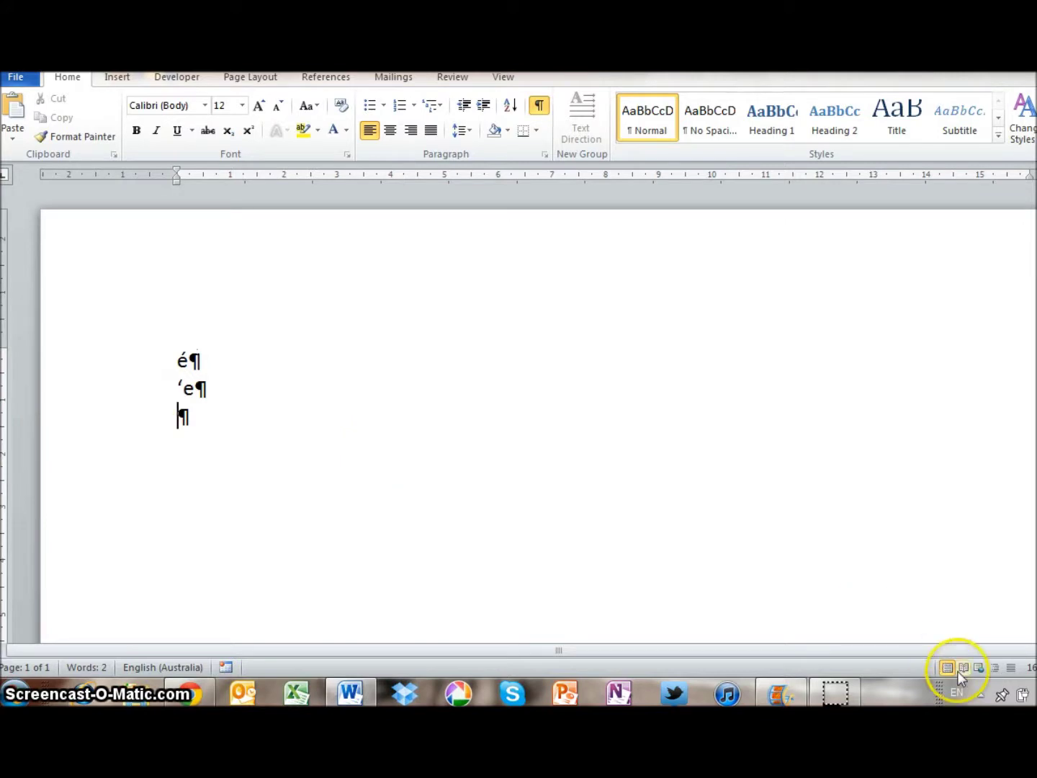
Switch the input language back to English (United States) and return focus to the page.
{"action": "left_click", "coordinate": [965, 697]}
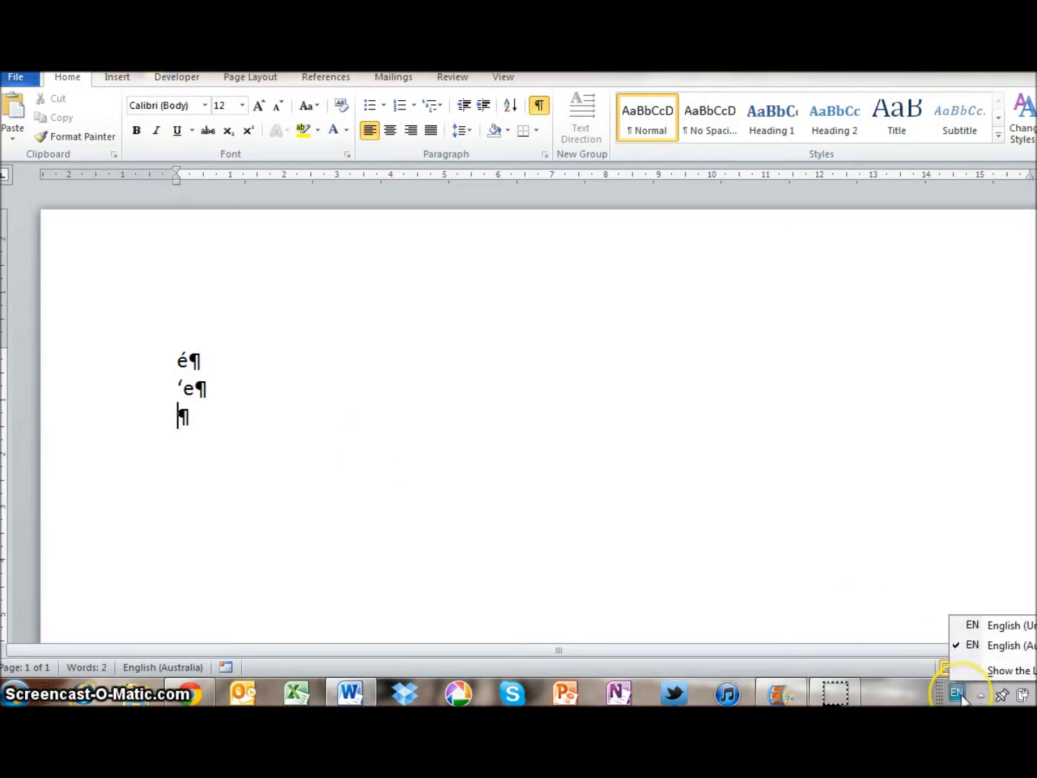
{"action": "left_click", "coordinate": [971, 628]}
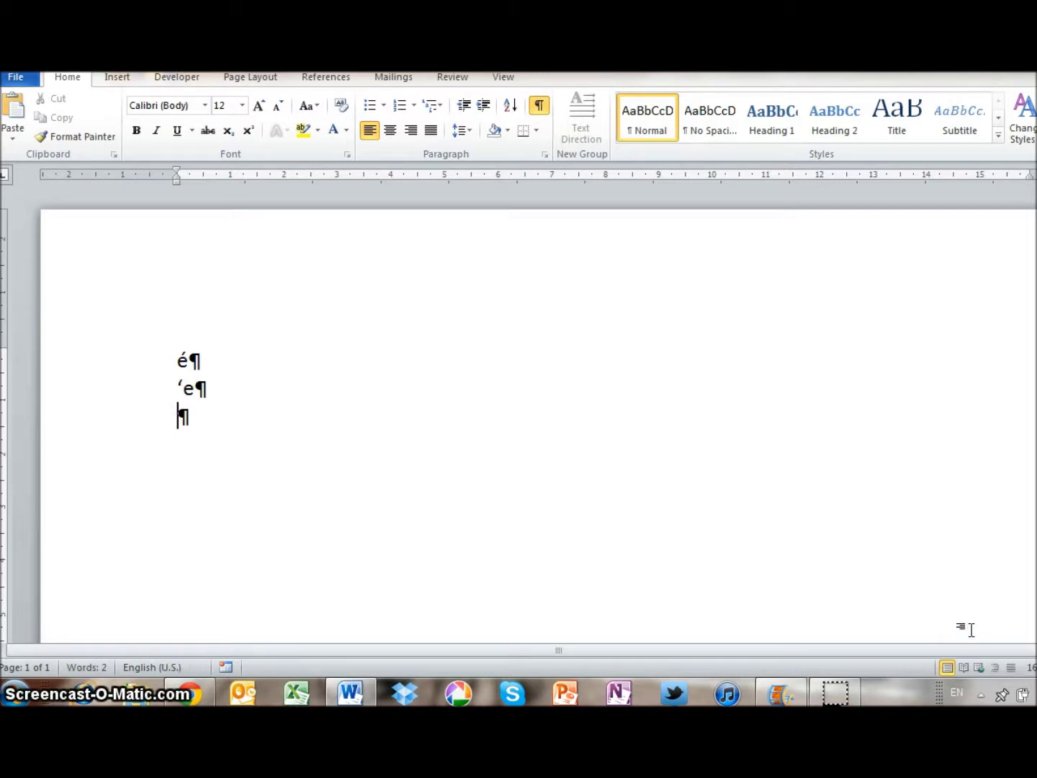
{"action": "left_click", "coordinate": [587, 470]}
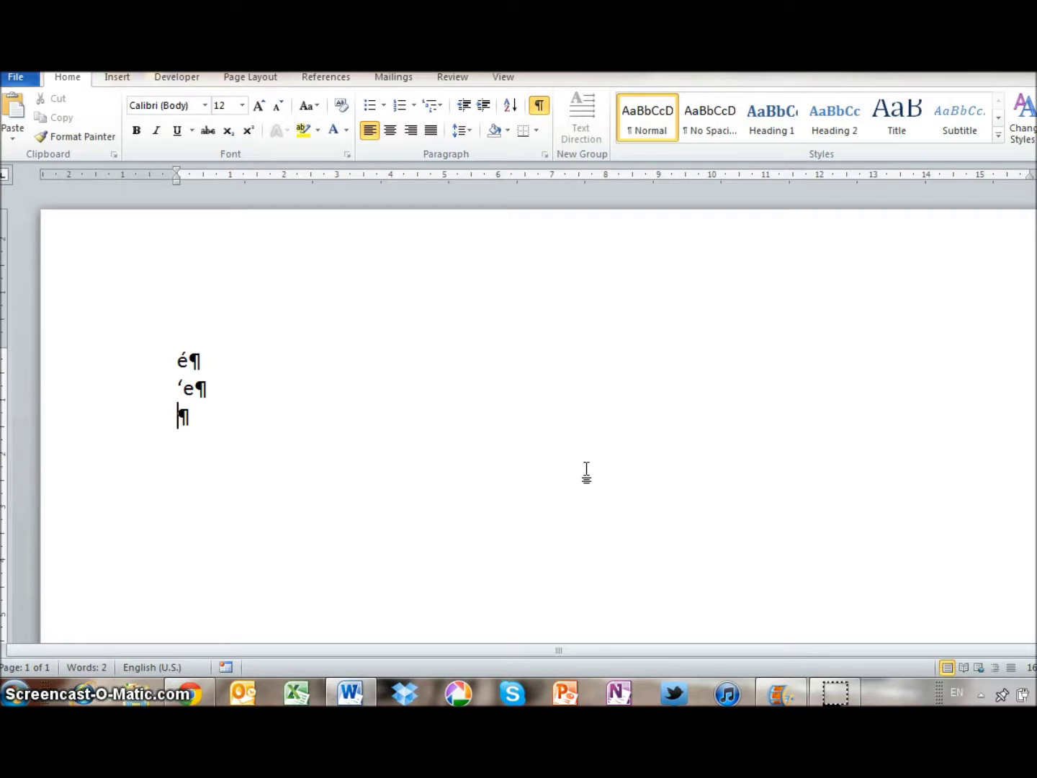
Type 'è à' and 'ô' on separate lines, leaving an empty line below.
{"action": "type", "text": "è"}
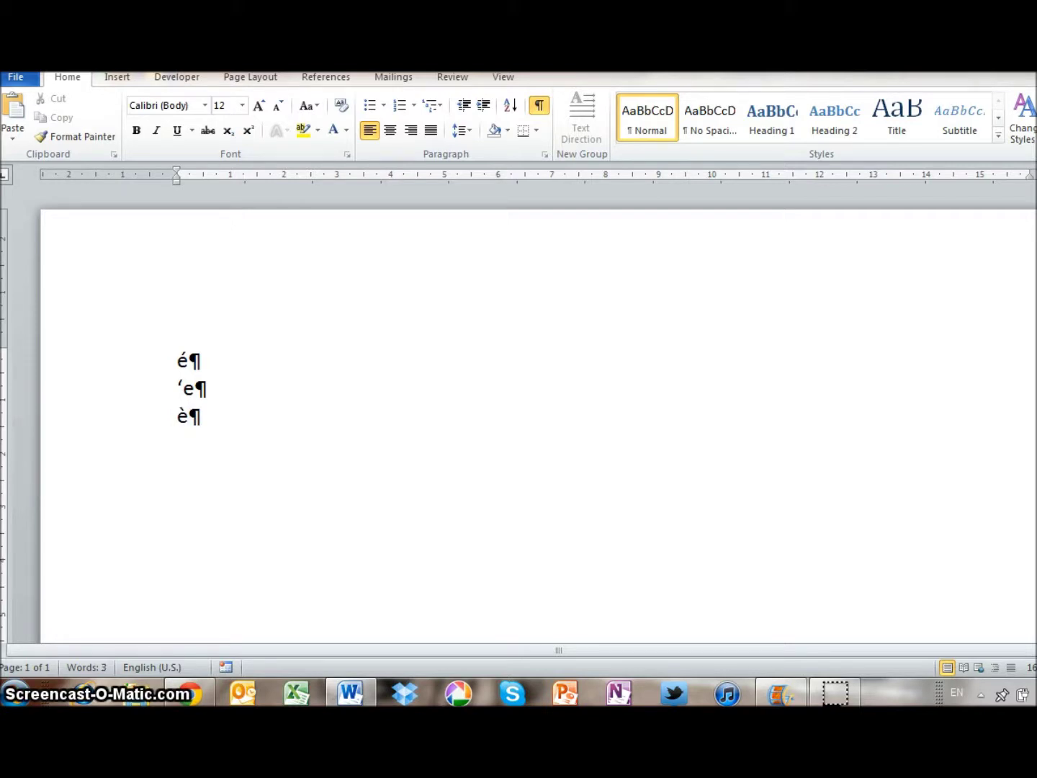
{"action": "type", "text": " à"}
{"action": "key", "text": "Return"}
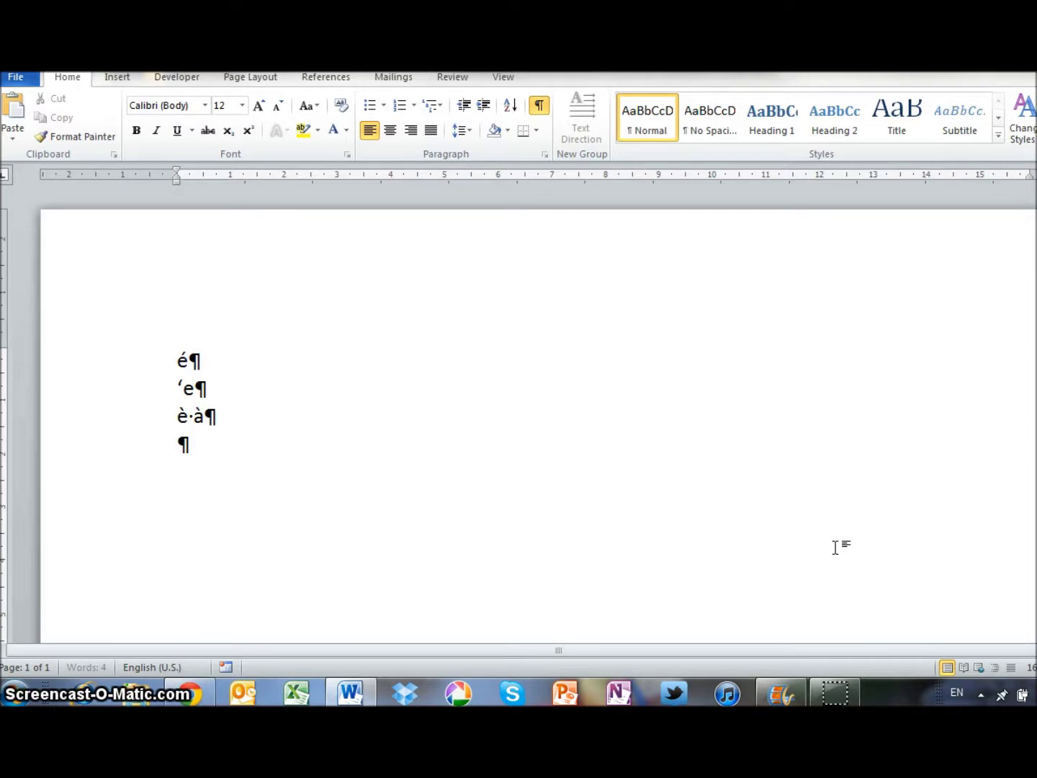
{"action": "type", "text": "ô"}
{"action": "key", "text": "Return"}
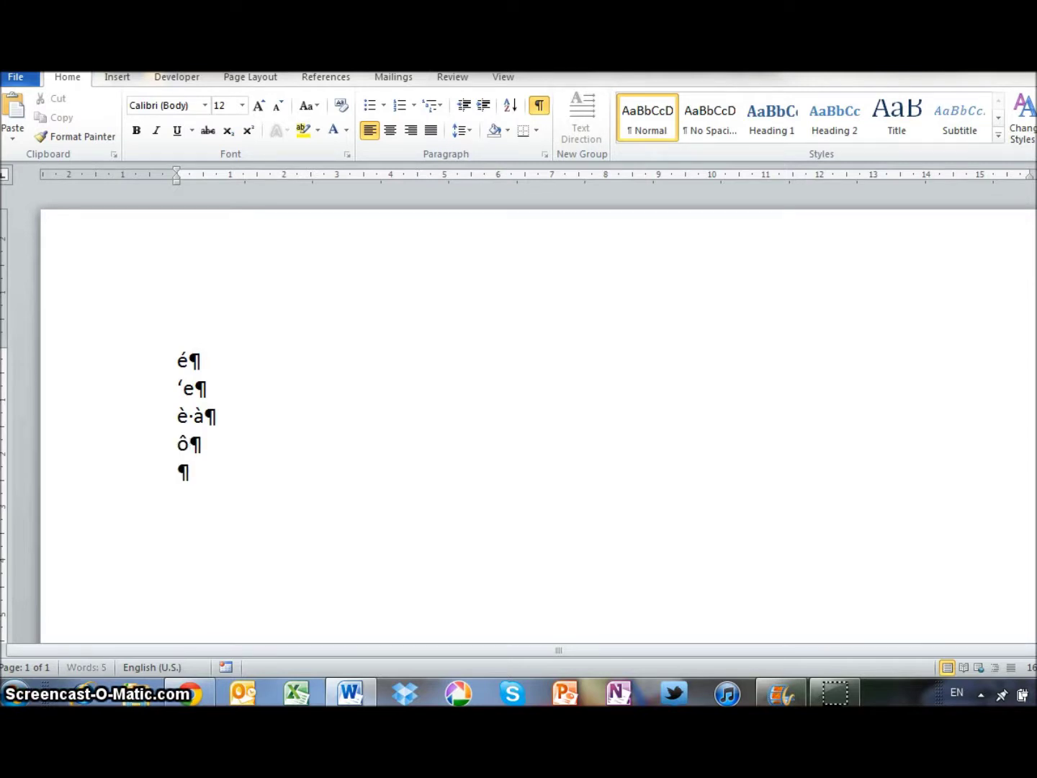
Under English (Australia), type the note 'shift + 6 , o' and start a new line.
{"action": "left_click", "coordinate": [960, 695]}
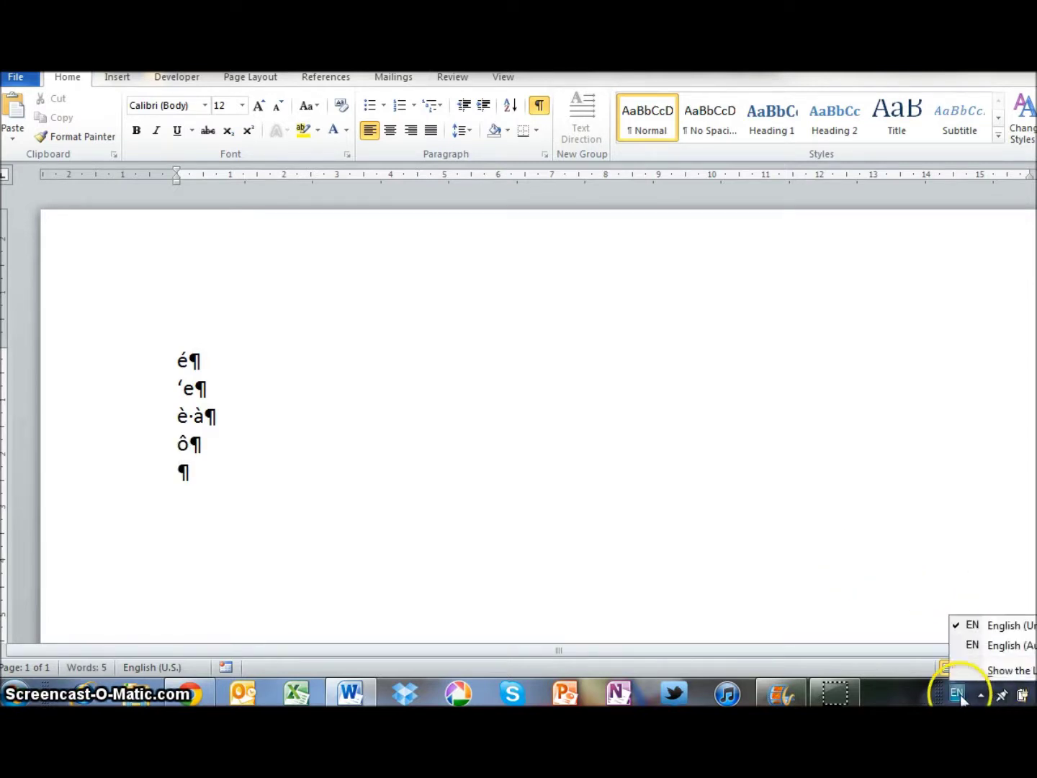
{"action": "left_click", "coordinate": [975, 646]}
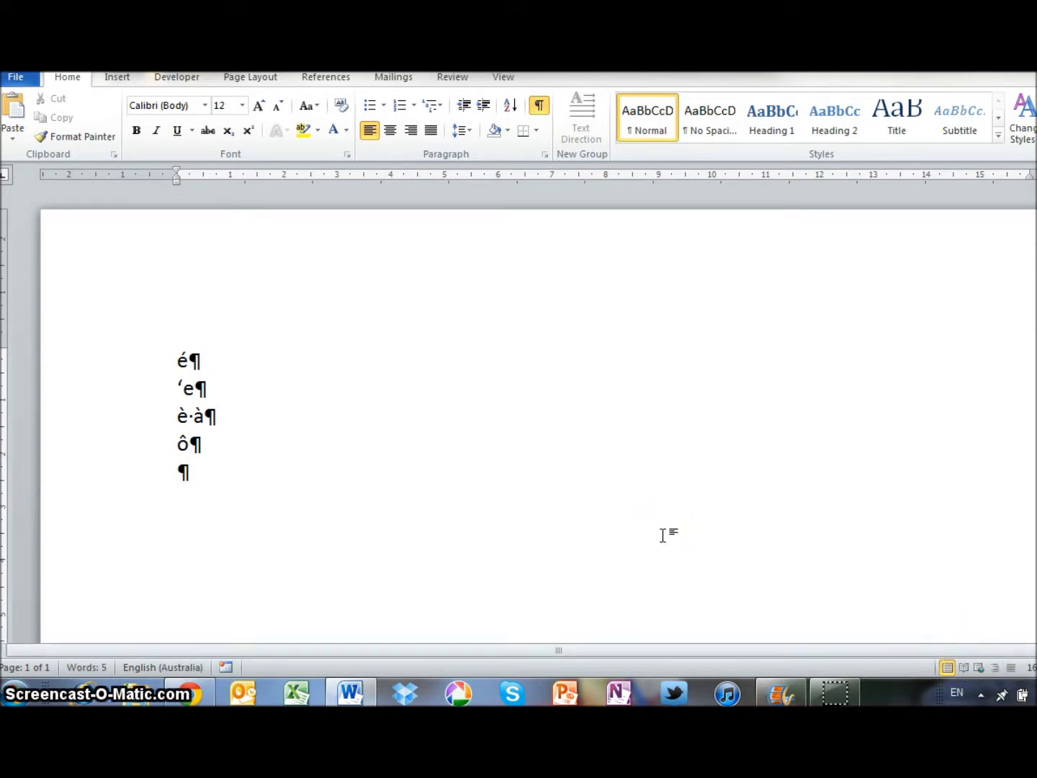
{"action": "type", "text": "shif"}
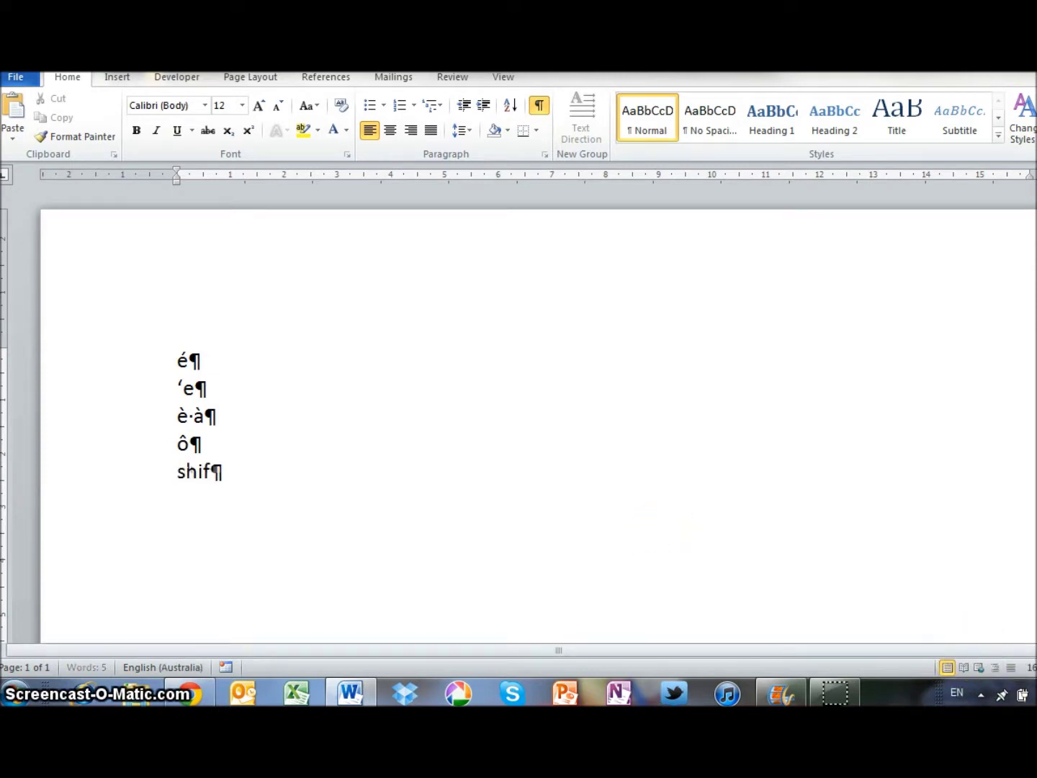
{"action": "type", "text": "t + 6"}
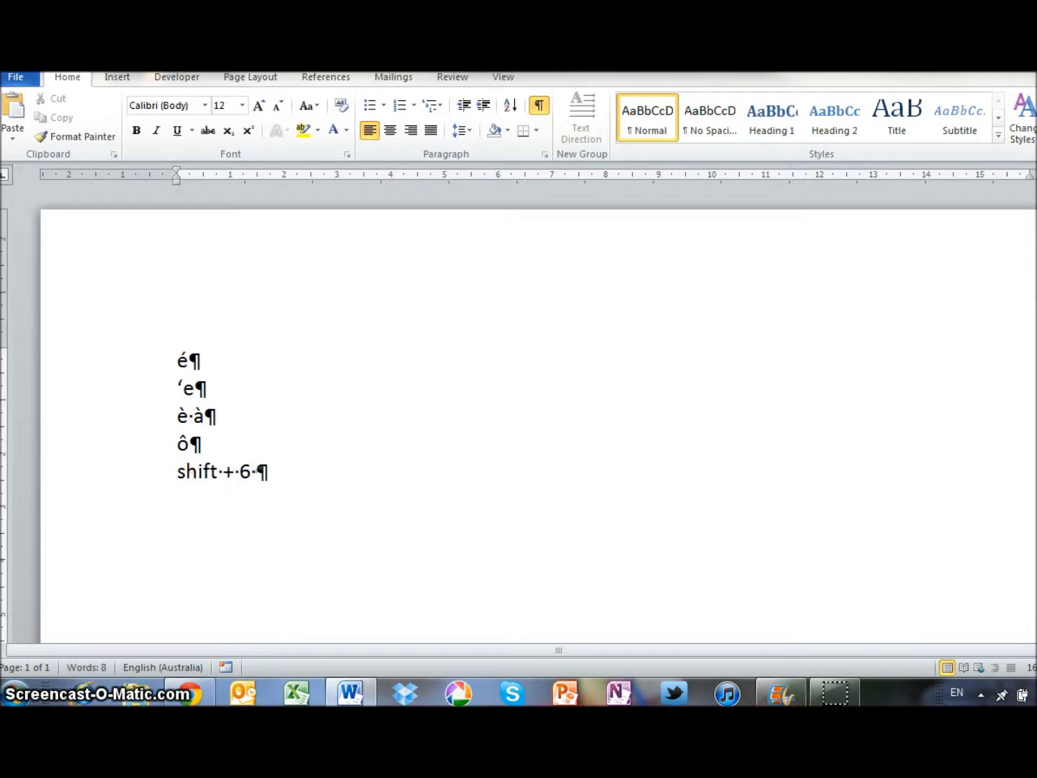
{"action": "type", "text": " , "}
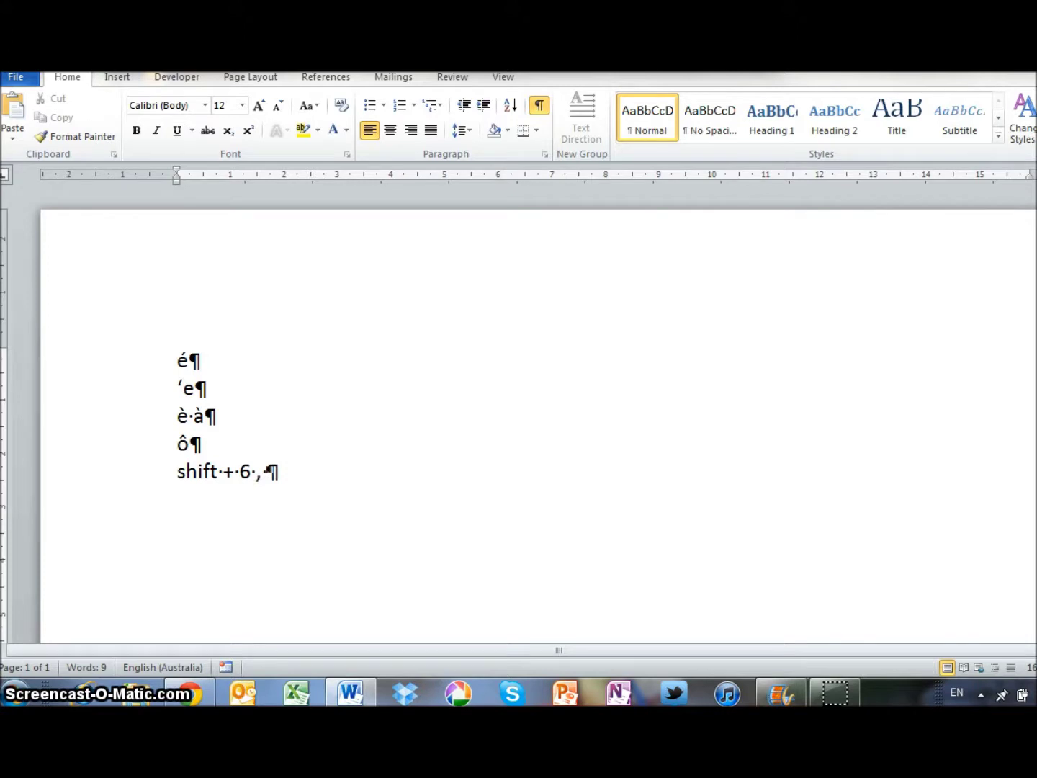
{"action": "type", "text": "o"}
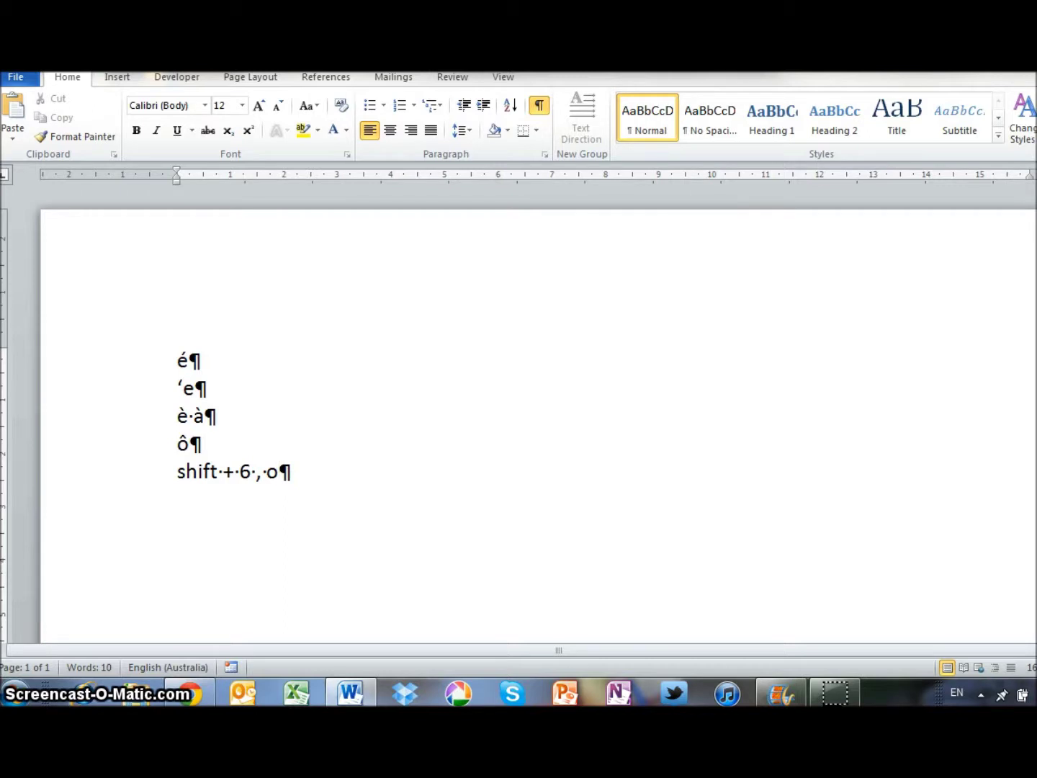
{"action": "key", "text": "Return"}
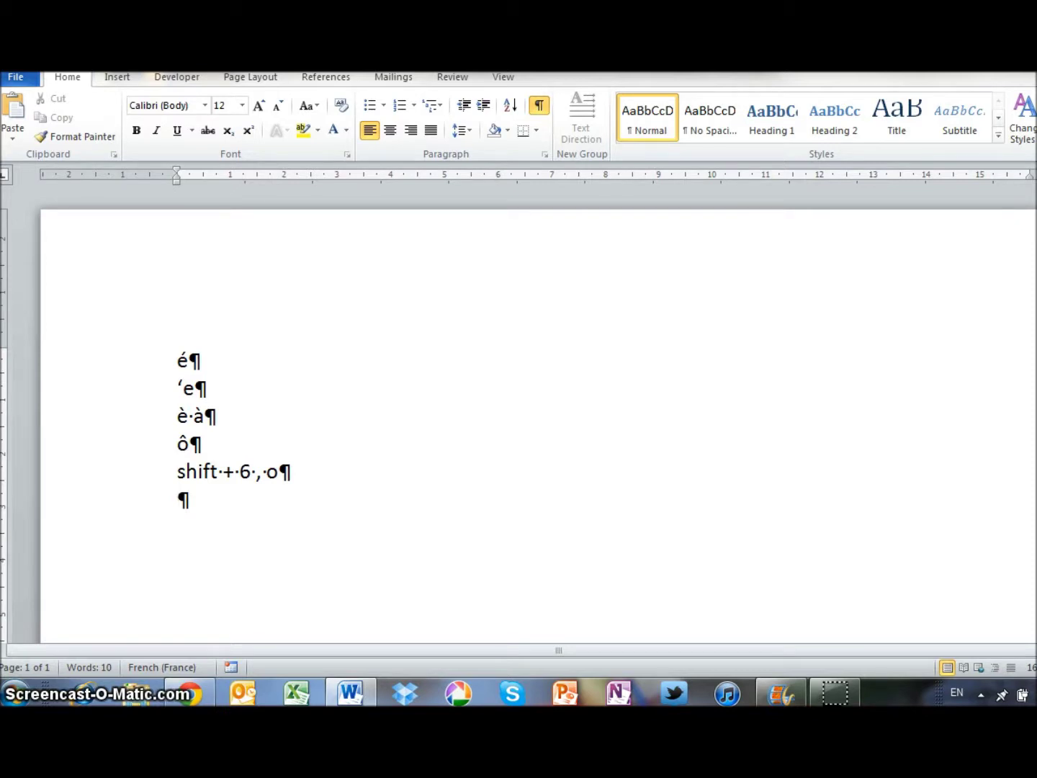
Switch back to English (United States), type ç, and launch PowerPoint.
{"action": "left_click", "coordinate": [956, 692]}
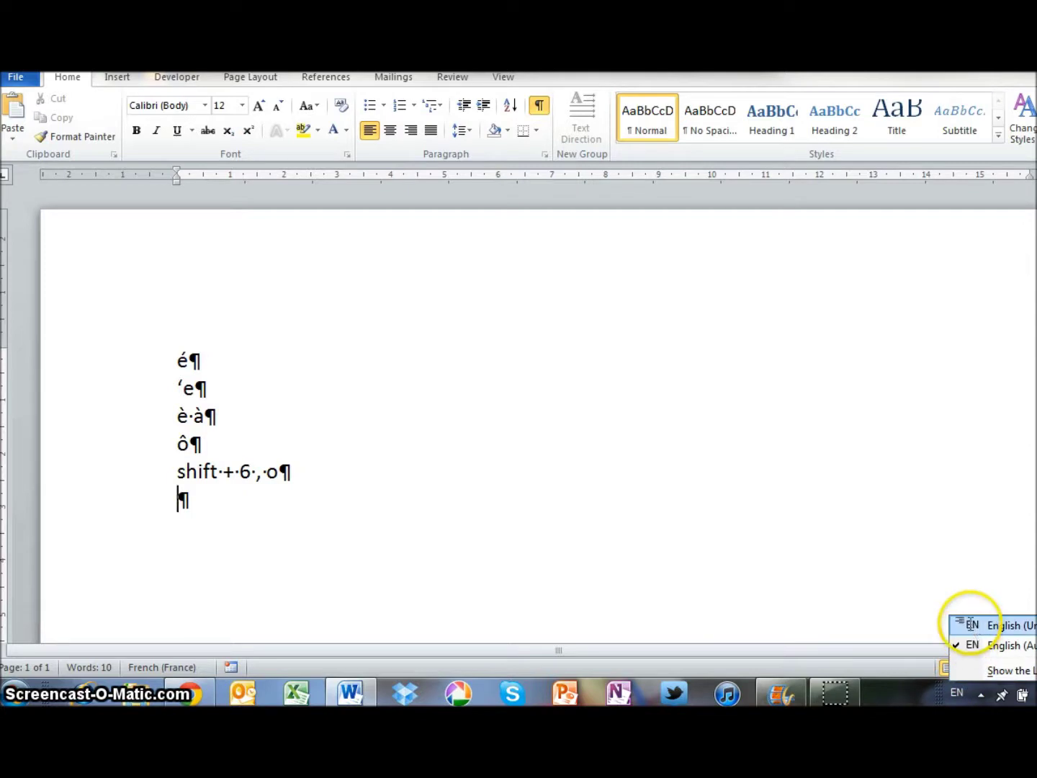
{"action": "left_click", "coordinate": [972, 626]}
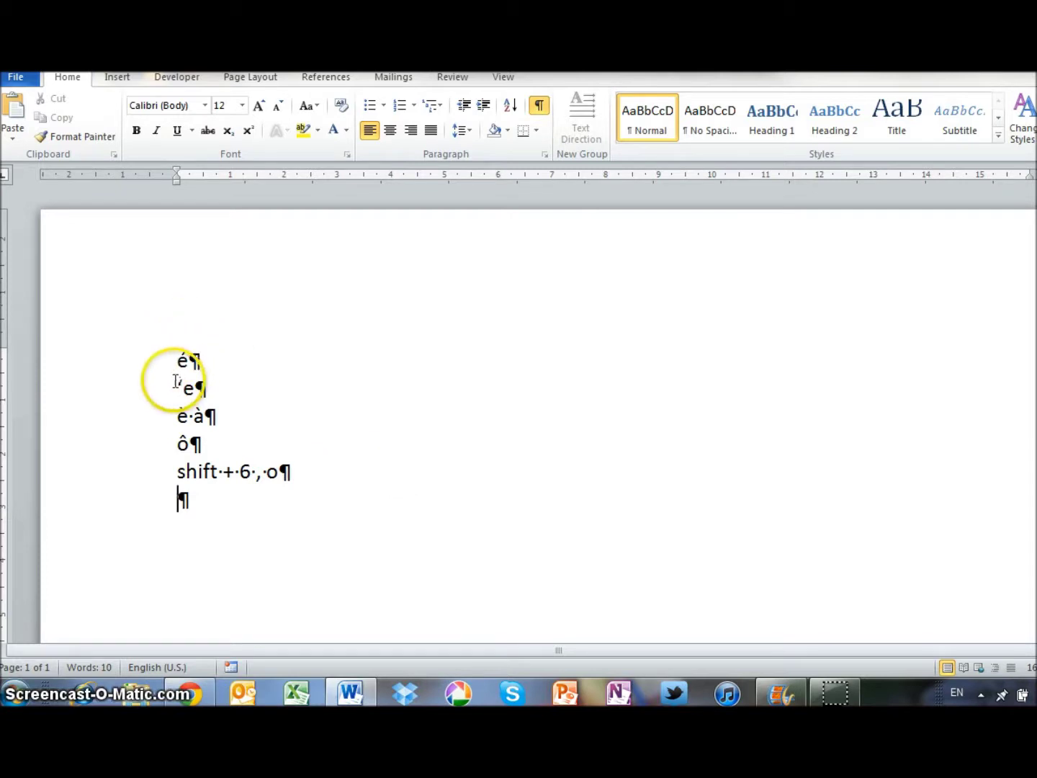
{"action": "type", "text": "ç"}
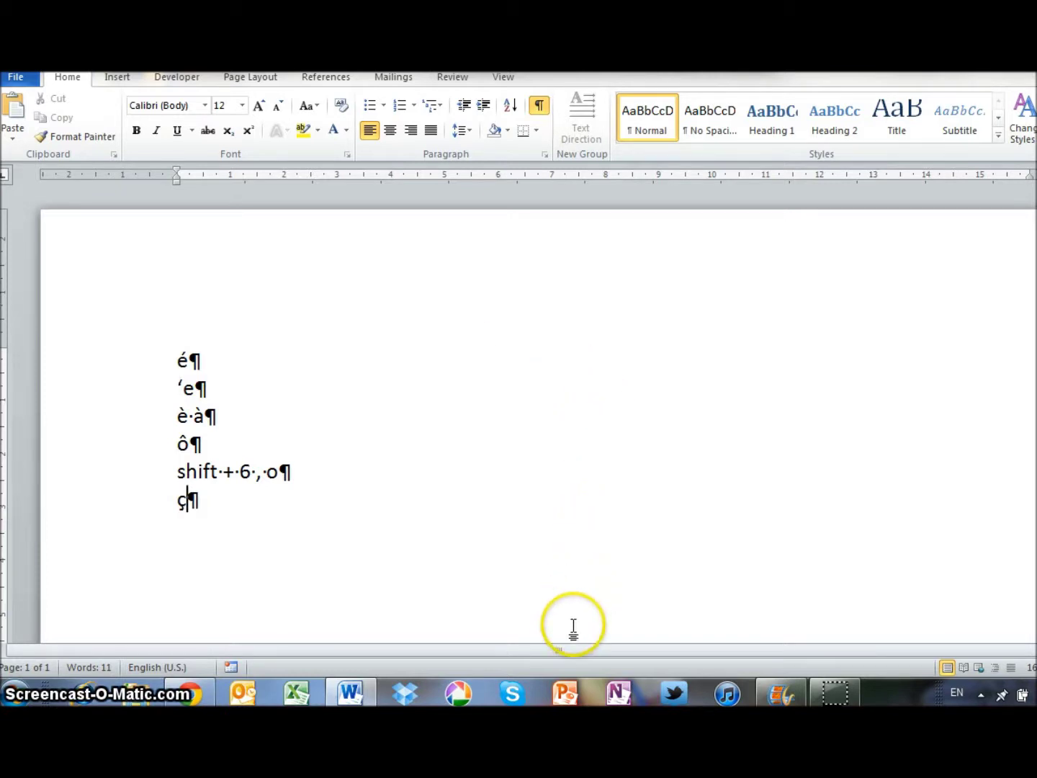
{"action": "left_click", "coordinate": [565, 693]}
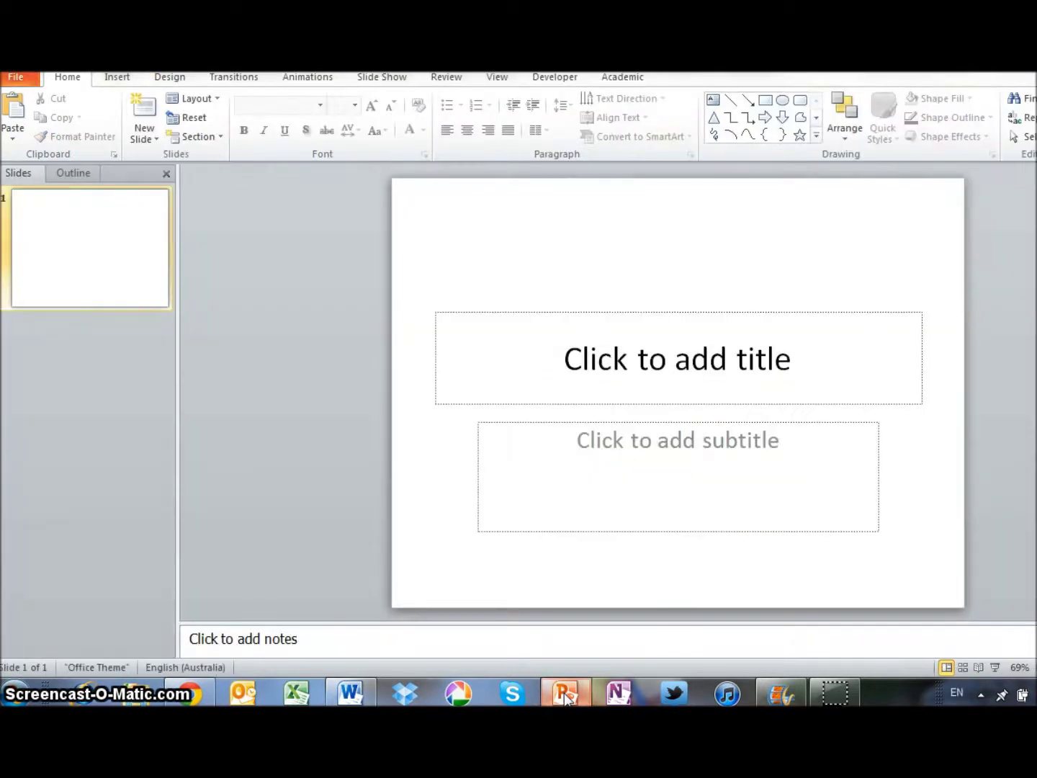
With English (United States) input, type 'École et les français' into the slide subtitle.
{"action": "left_click", "coordinate": [600, 441]}
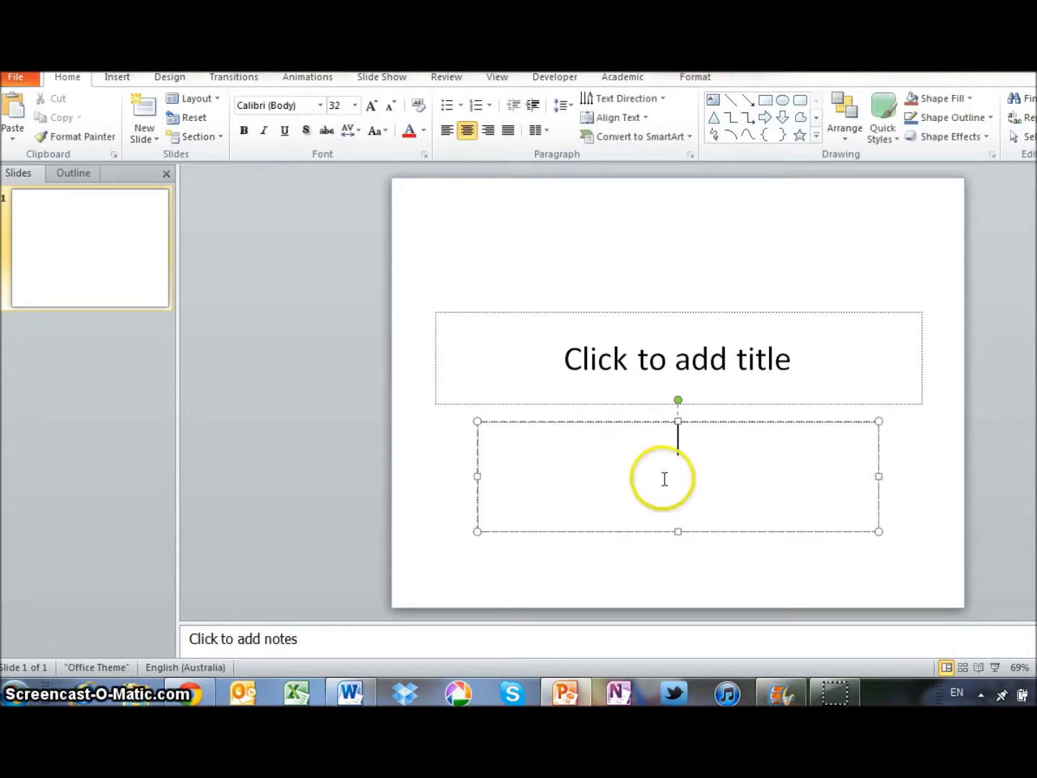
{"action": "left_click", "coordinate": [958, 694]}
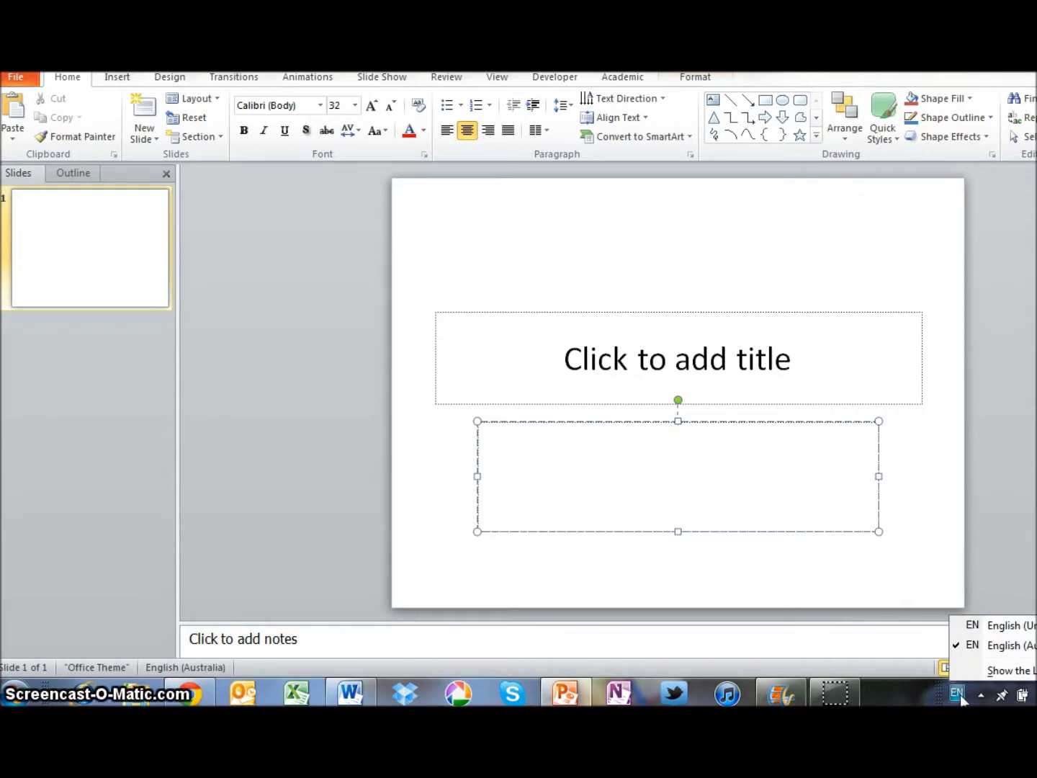
{"action": "left_click", "coordinate": [970, 676]}
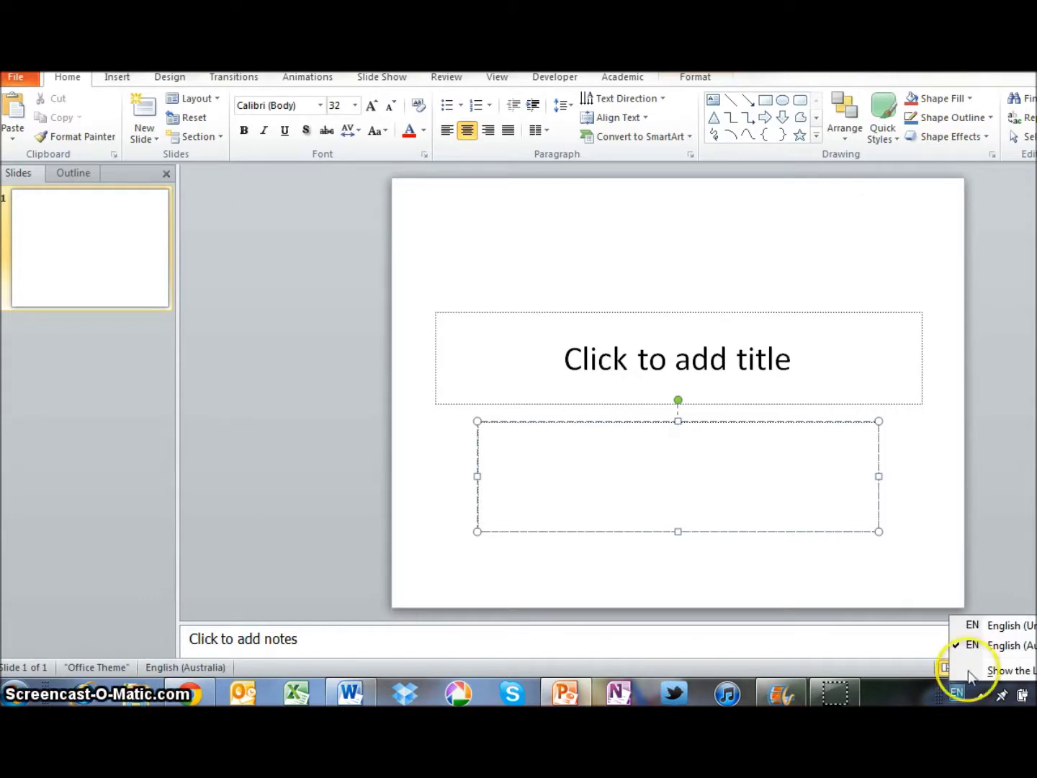
{"action": "left_click", "coordinate": [971, 626]}
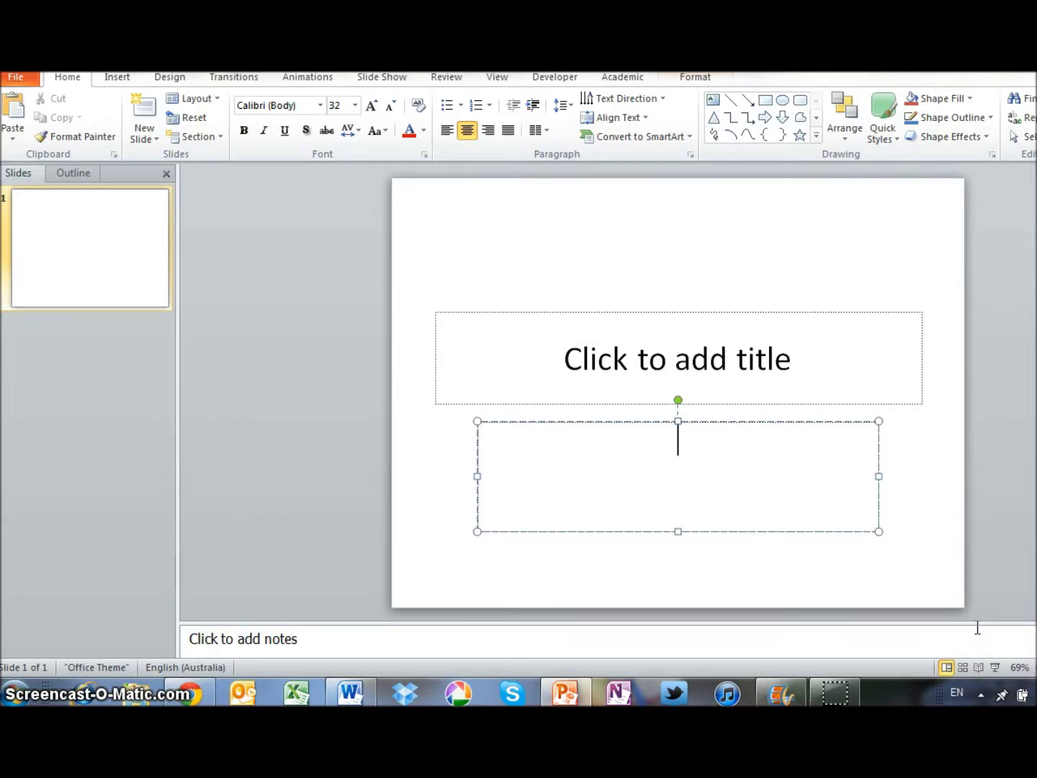
{"action": "type", "text": "é"}
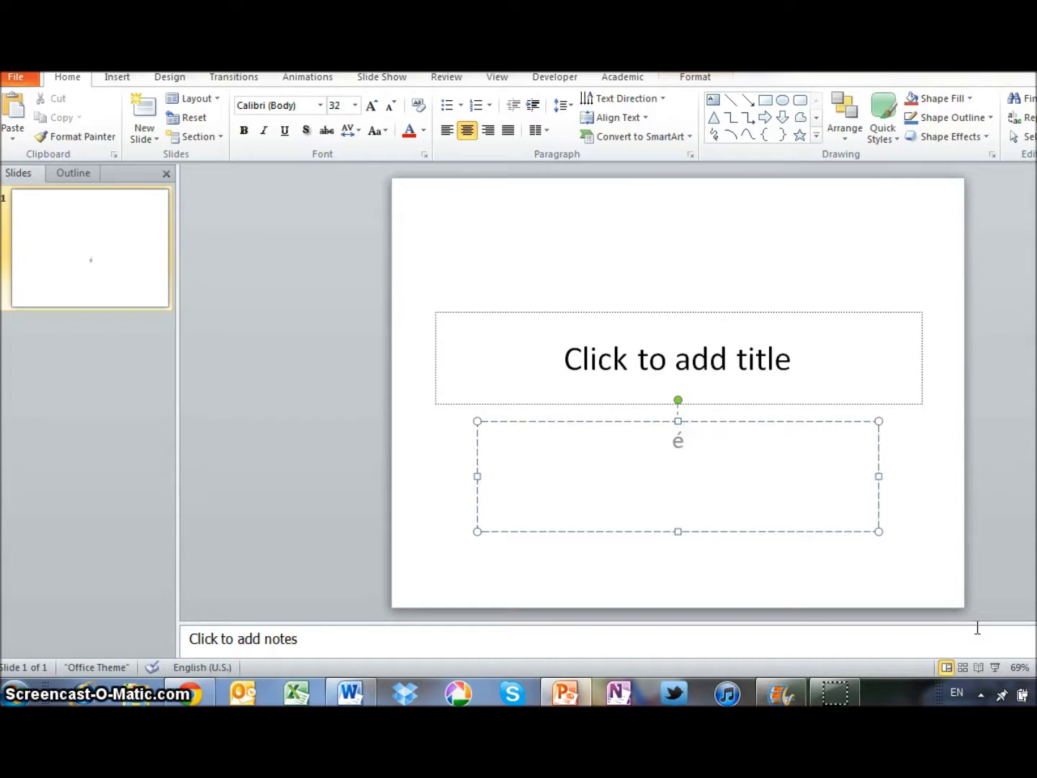
{"action": "type", "text": "cole"}
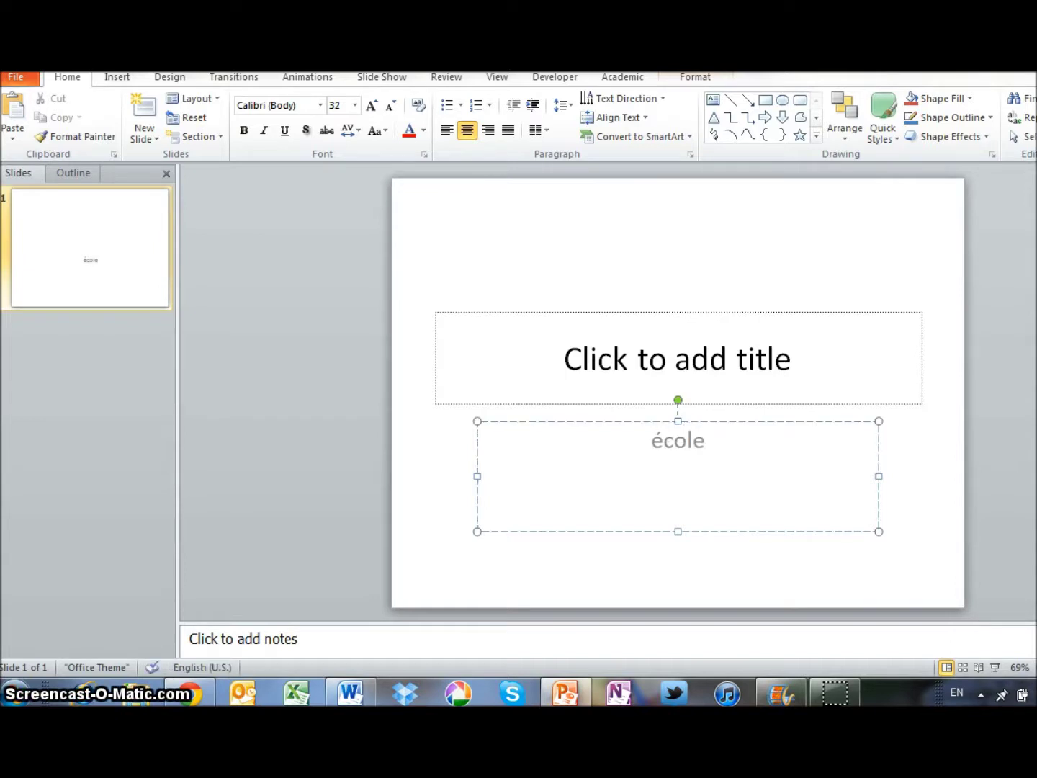
{"action": "type", "text": " et "}
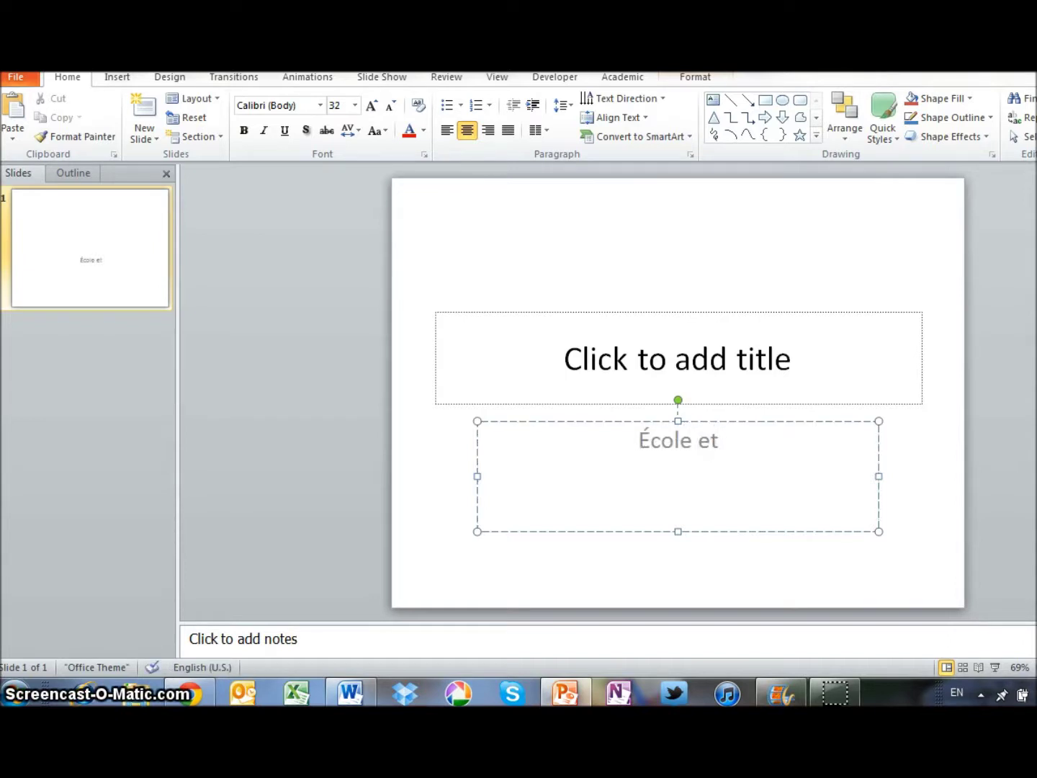
{"action": "type", "text": "les "}
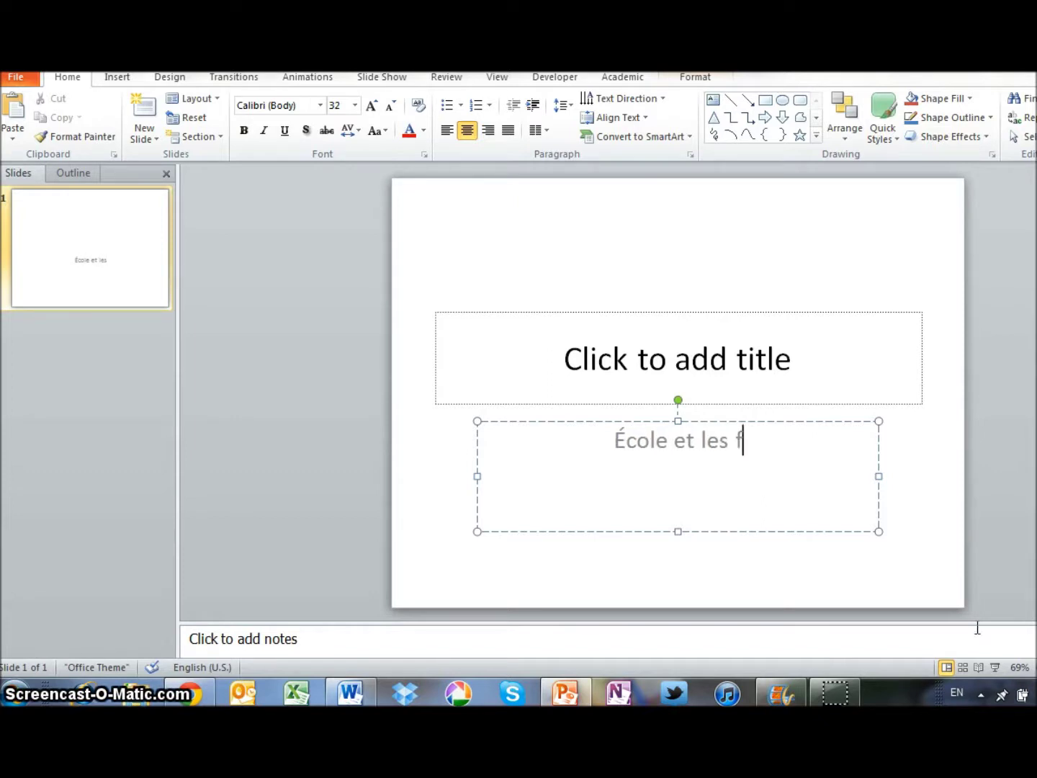
{"action": "type", "text": "français"}
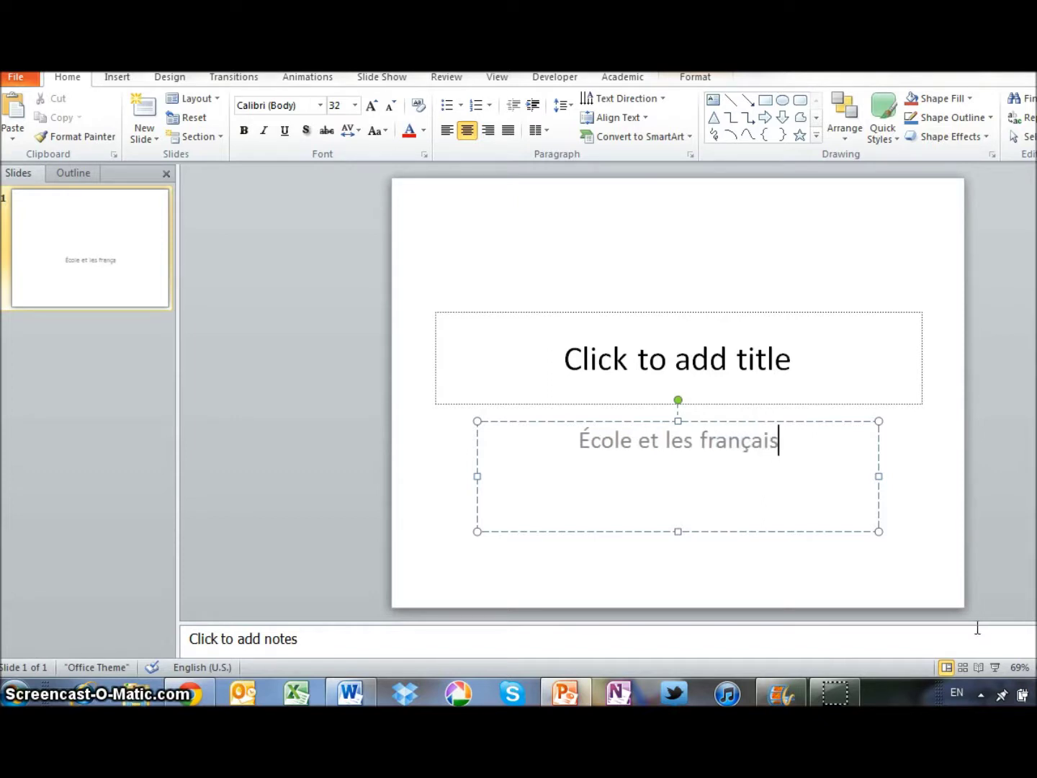